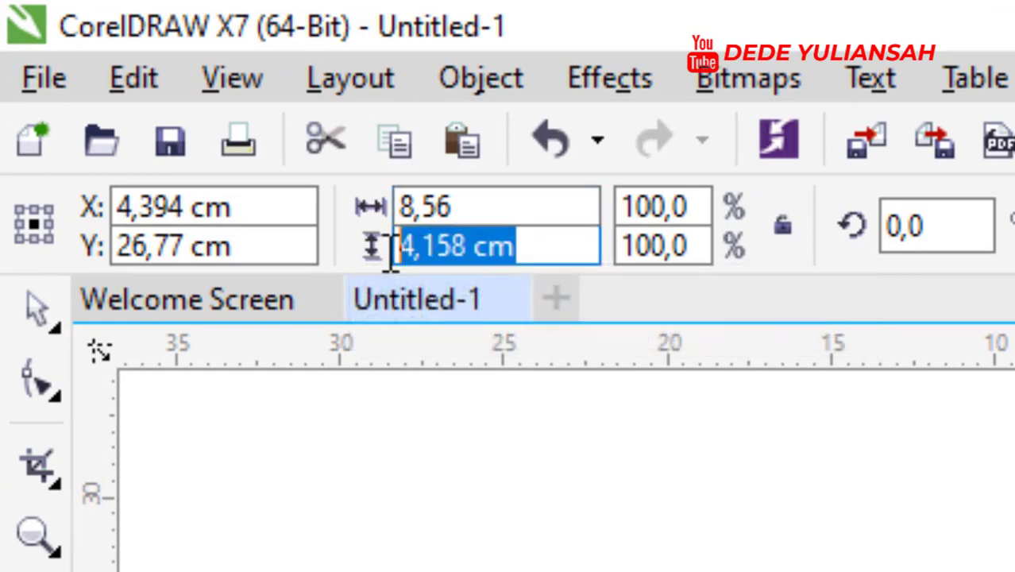
Size the rectangle to 8,56 cm wide and 5,5 cm high
{"action": "type", "text": "5,5"}
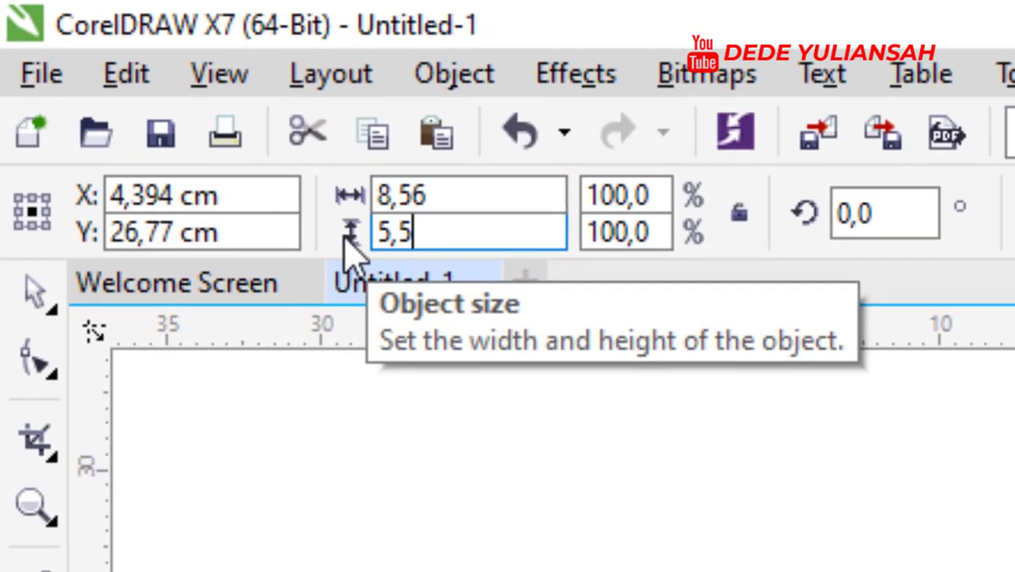
{"action": "key", "text": "Return"}
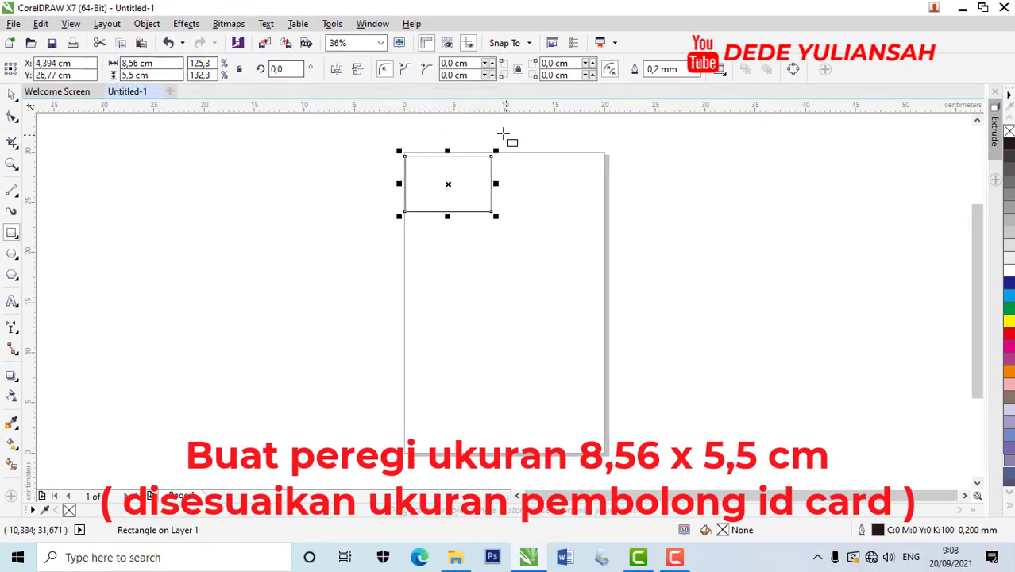
{"action": "scroll", "coordinate": [503, 134], "scroll_direction": "up", "scroll_amount": 2}
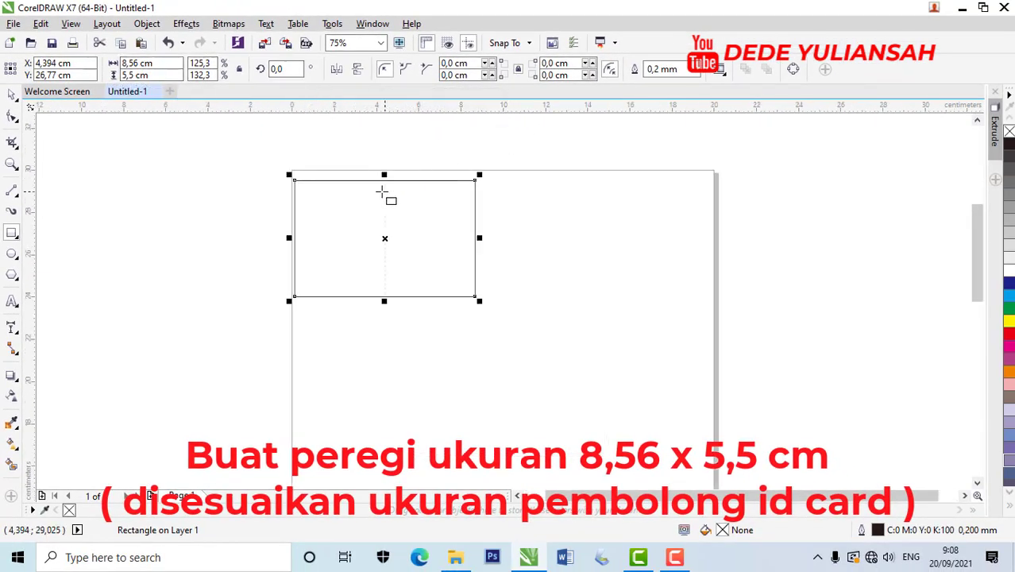
Copy the 8,56 × 5,5 cm rectangle, paste it and move the duplicate beside the original in the right half of the page
{"action": "left_click", "coordinate": [11, 94]}
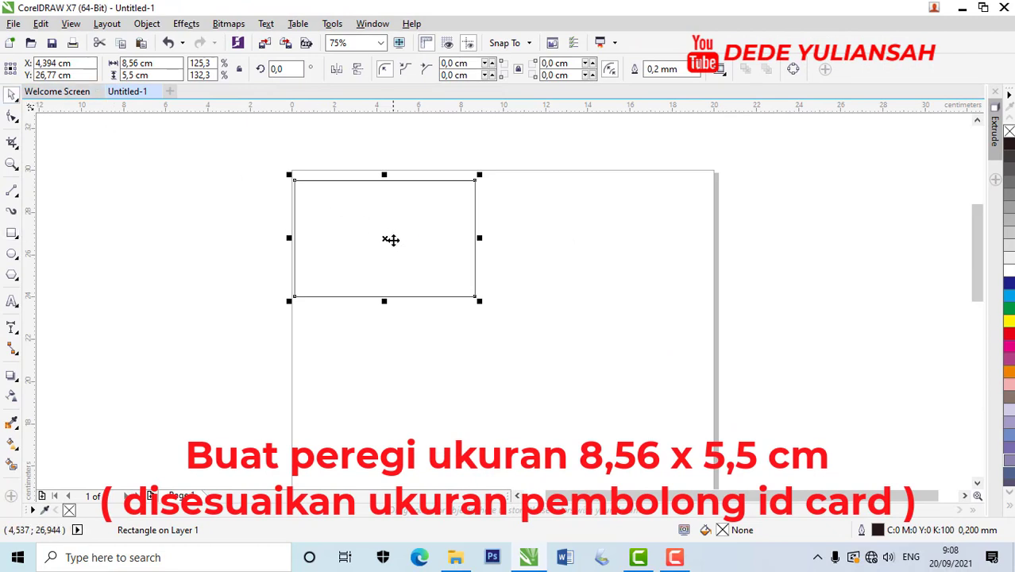
{"action": "left_click", "coordinate": [390, 237]}
{"action": "right_click", "coordinate": [390, 237]}
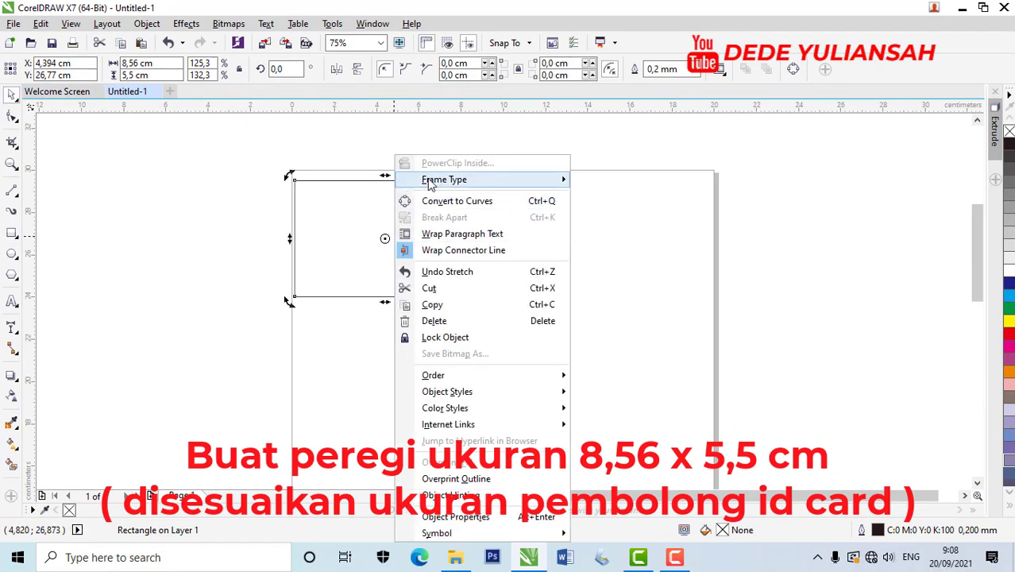
{"action": "left_click", "coordinate": [454, 307]}
{"action": "left_click", "coordinate": [596, 258]}
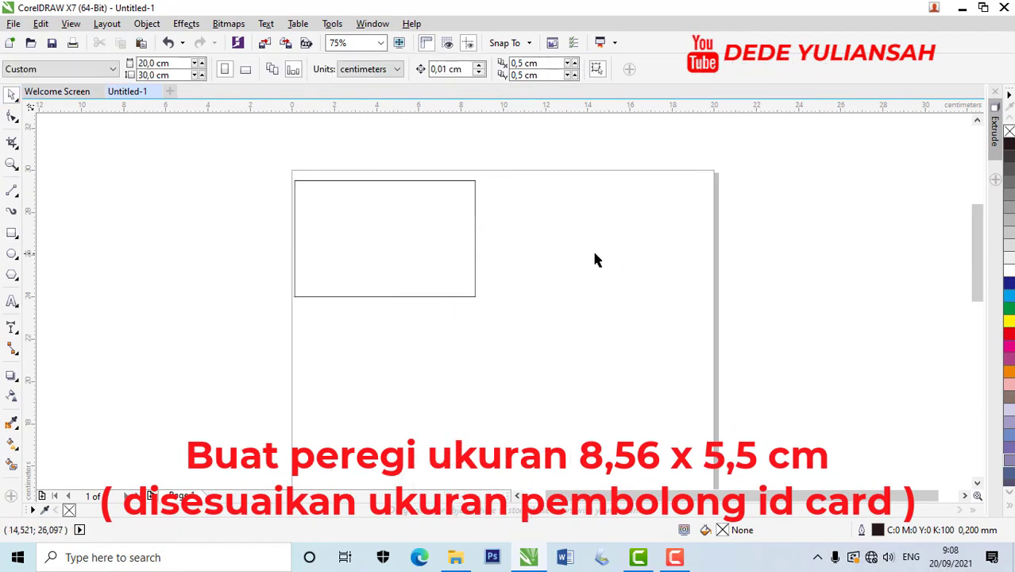
{"action": "right_click", "coordinate": [579, 219]}
{"action": "left_click", "coordinate": [625, 310]}
{"action": "left_click_drag", "start_coordinate": [386, 238], "coordinate": [599, 242]}
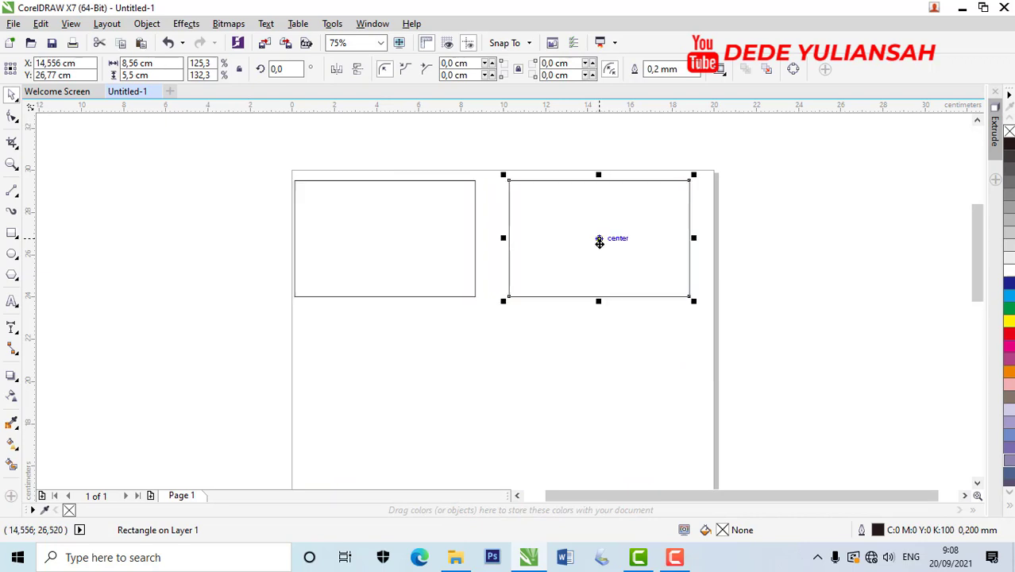
Draw a small spacer rectangle about 0,78 cm high outside the page's left edge and set its width to 2,1 cm
{"action": "left_click", "coordinate": [240, 184]}
{"action": "left_click", "coordinate": [12, 234]}
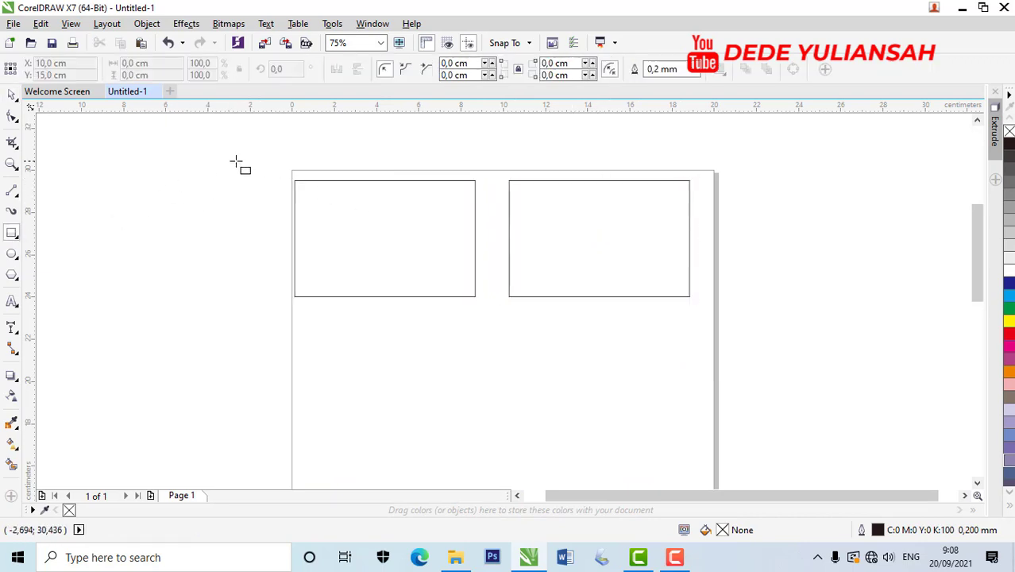
{"action": "left_click_drag", "start_coordinate": [223, 175], "coordinate": [273, 200]}
{"action": "left_click", "coordinate": [131, 63]}
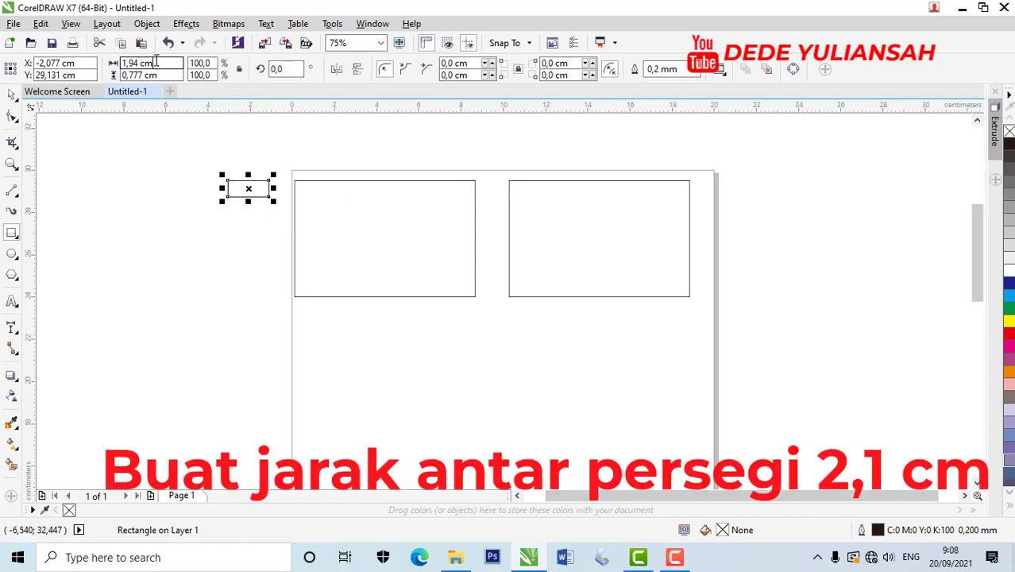
{"action": "type", "text": "2,"}
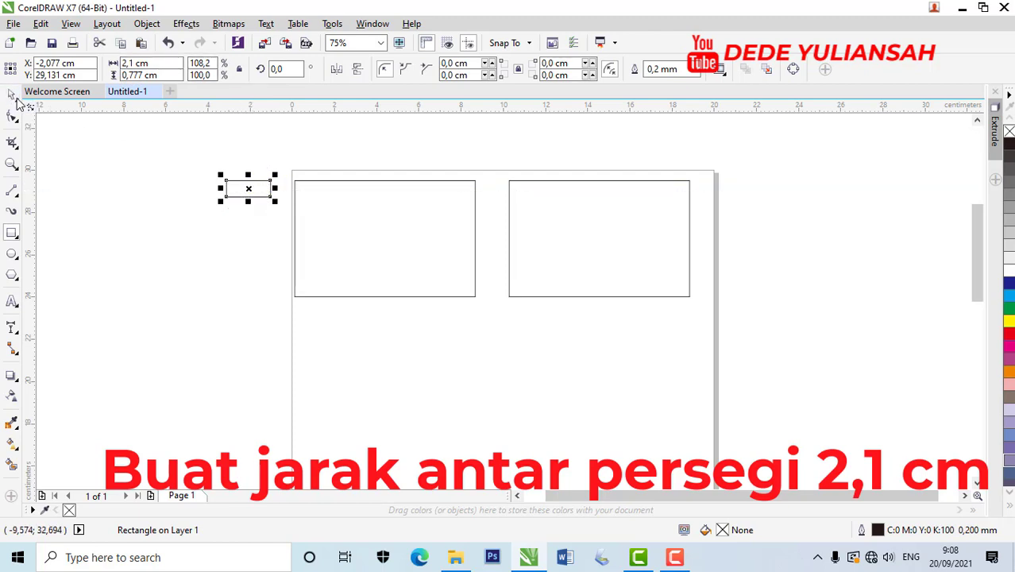
Move the spacer between the two large rectangles, snapping its upper-left corner to the left rectangle's upper-right corner
{"action": "left_click_drag", "start_coordinate": [242, 188], "coordinate": [488, 191]}
{"action": "key", "text": "shift+F2"}
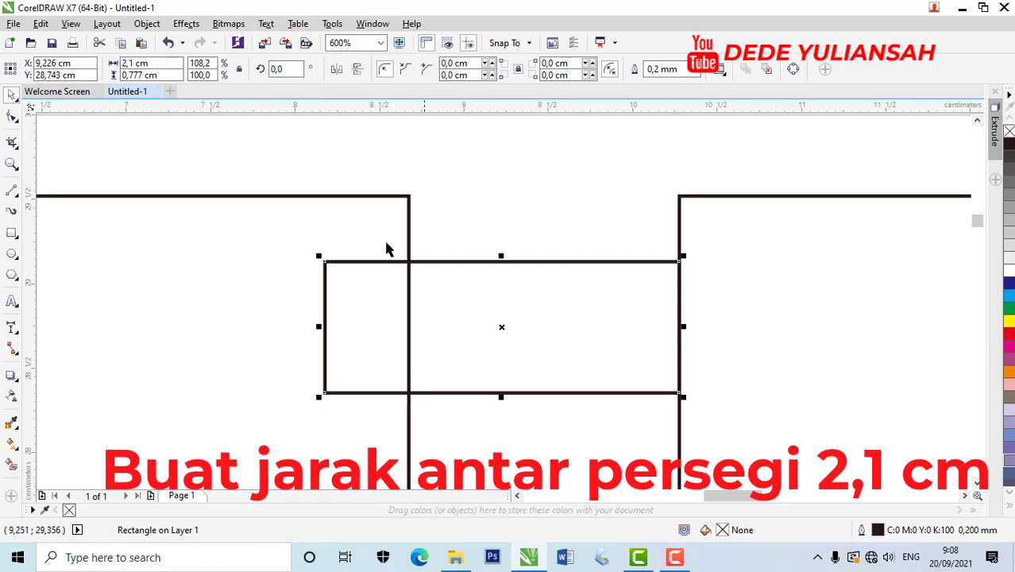
{"action": "left_click_drag", "start_coordinate": [325, 261], "coordinate": [408, 196]}
Snap the right rectangle's upper-left corner to the spacer's upper-right corner, and move the spacer above the page
{"action": "left_click", "coordinate": [681, 205]}
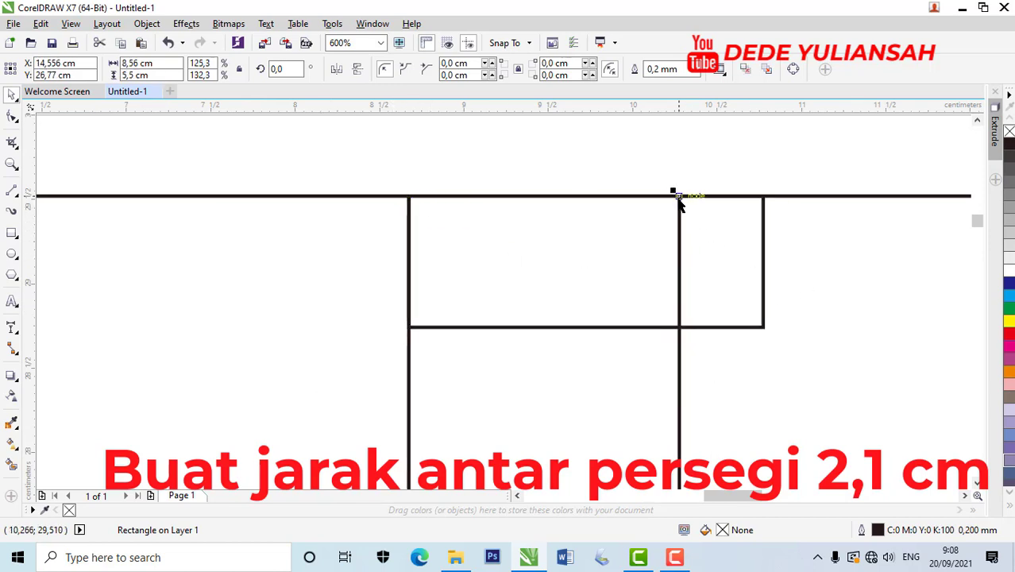
{"action": "left_click_drag", "start_coordinate": [678, 202], "coordinate": [763, 201]}
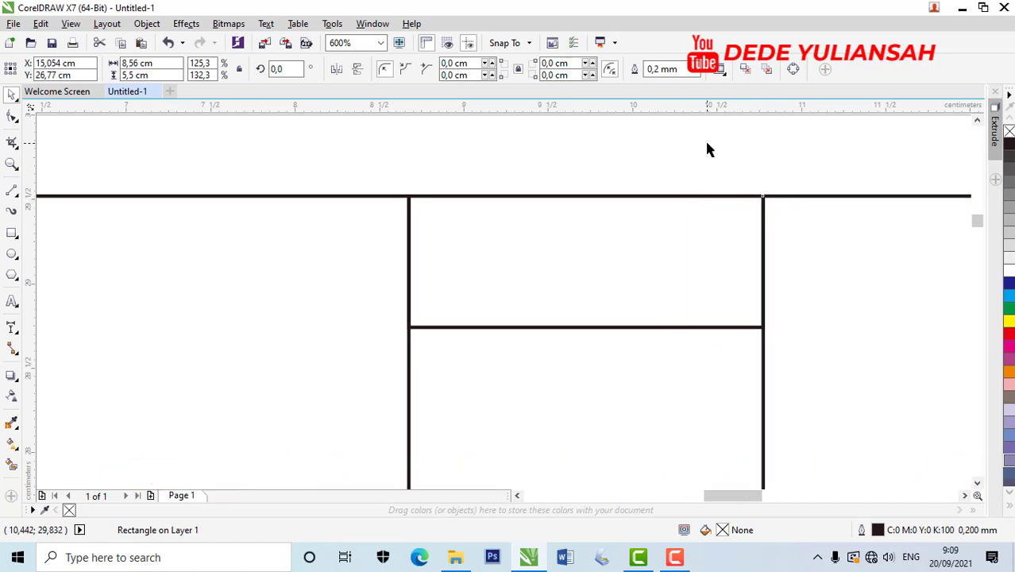
{"action": "left_click", "coordinate": [704, 140]}
{"action": "scroll", "coordinate": [611, 182], "scroll_direction": "down", "scroll_amount": 3}
{"action": "left_click_drag", "start_coordinate": [610, 218], "coordinate": [664, 162]}
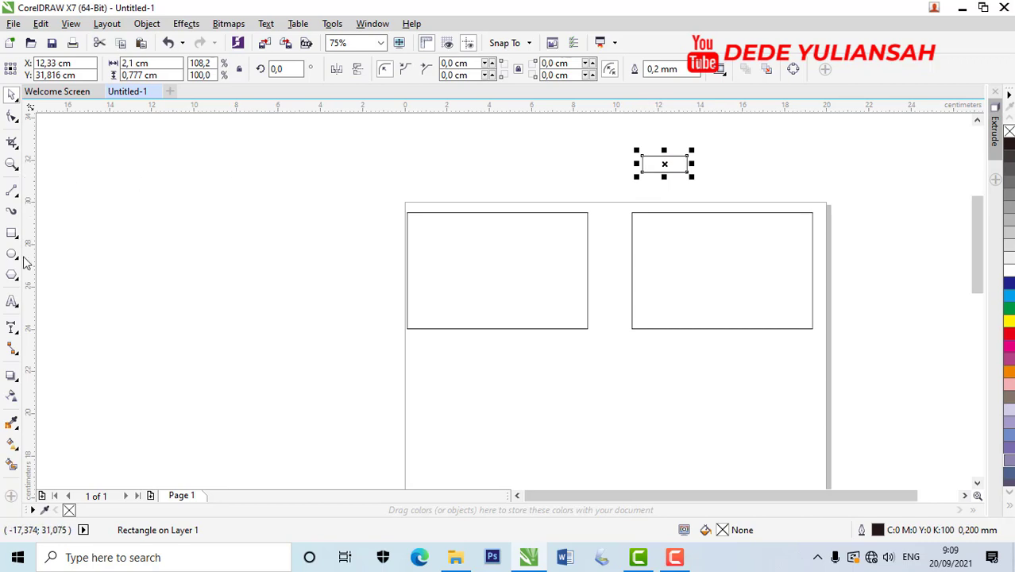
Dimension the left rectangle's width with a horizontal dimension placed above it
{"action": "left_click", "coordinate": [12, 330]}
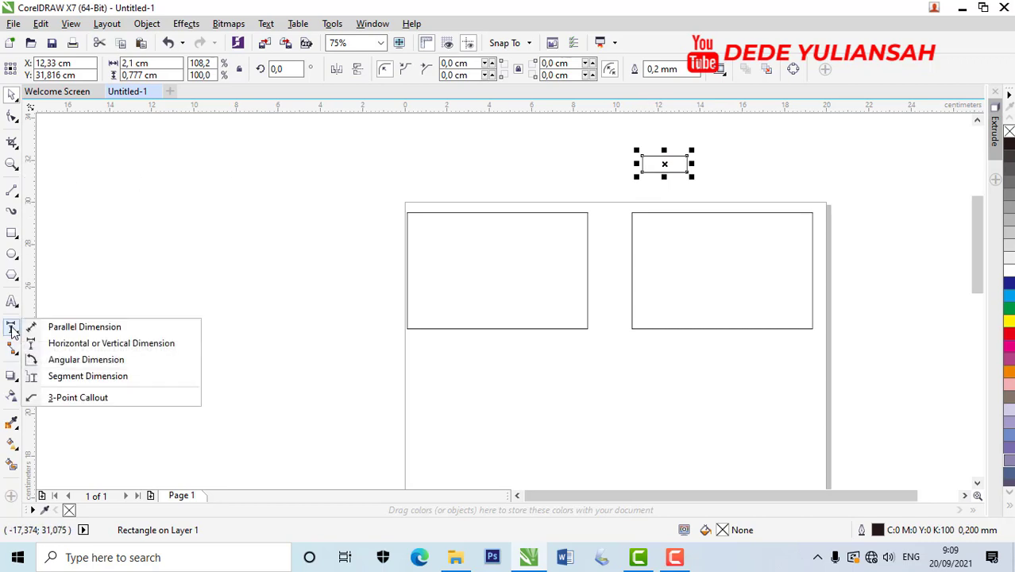
{"action": "left_click", "coordinate": [79, 344]}
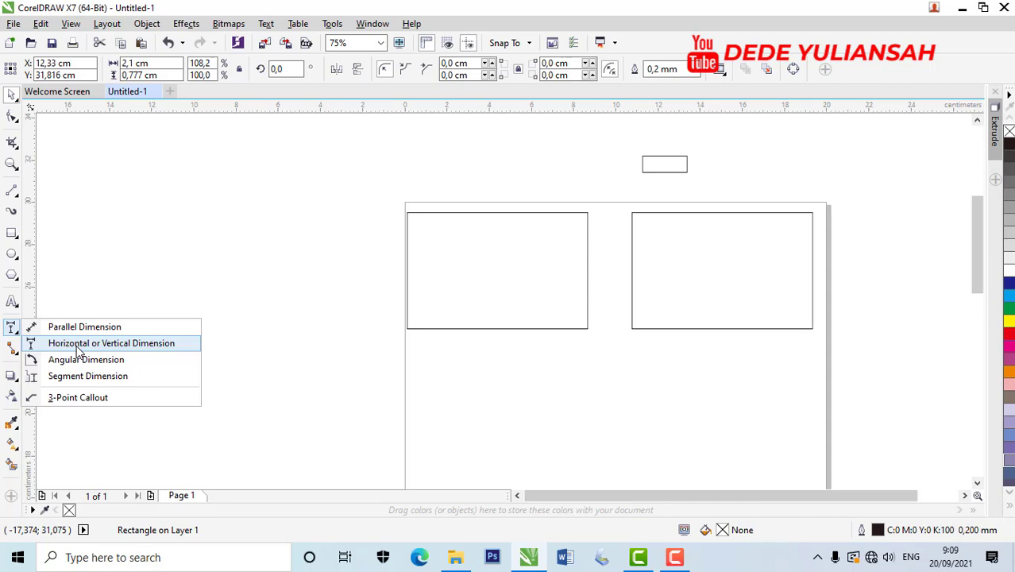
{"action": "left_click", "coordinate": [417, 213]}
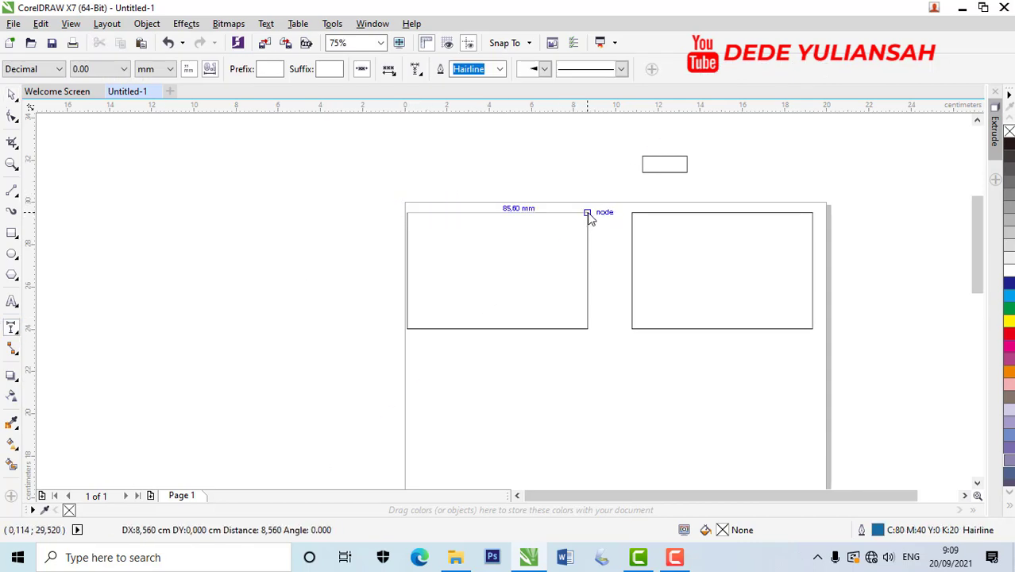
{"action": "left_click", "coordinate": [589, 215]}
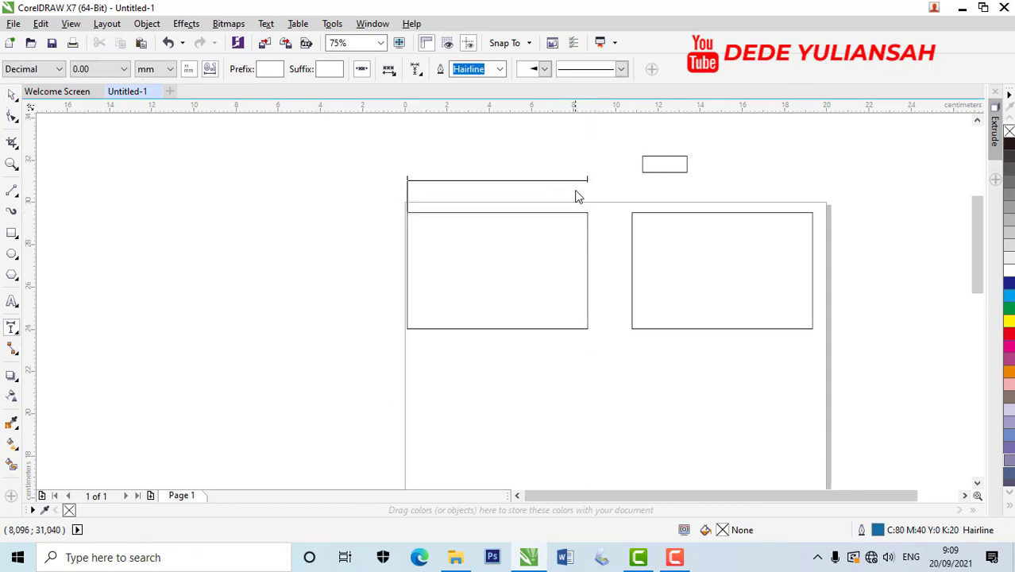
{"action": "left_click", "coordinate": [583, 195]}
{"action": "scroll", "coordinate": [548, 197], "scroll_direction": "up", "scroll_amount": 3}
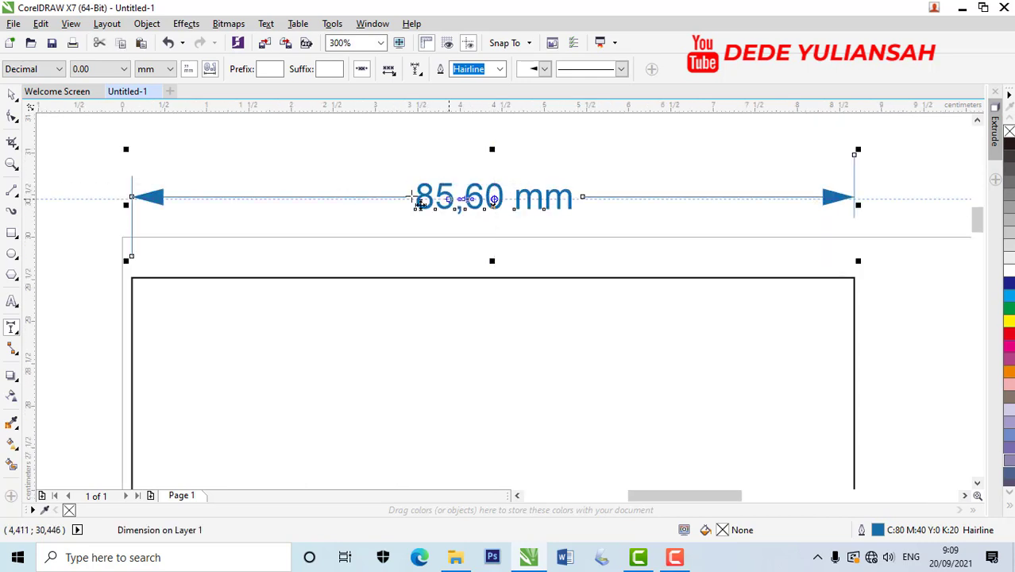
Dimension the left rectangle's height with a vertical dimension placed in the gap beside it
{"action": "scroll", "coordinate": [559, 239], "scroll_direction": "down", "scroll_amount": 3}
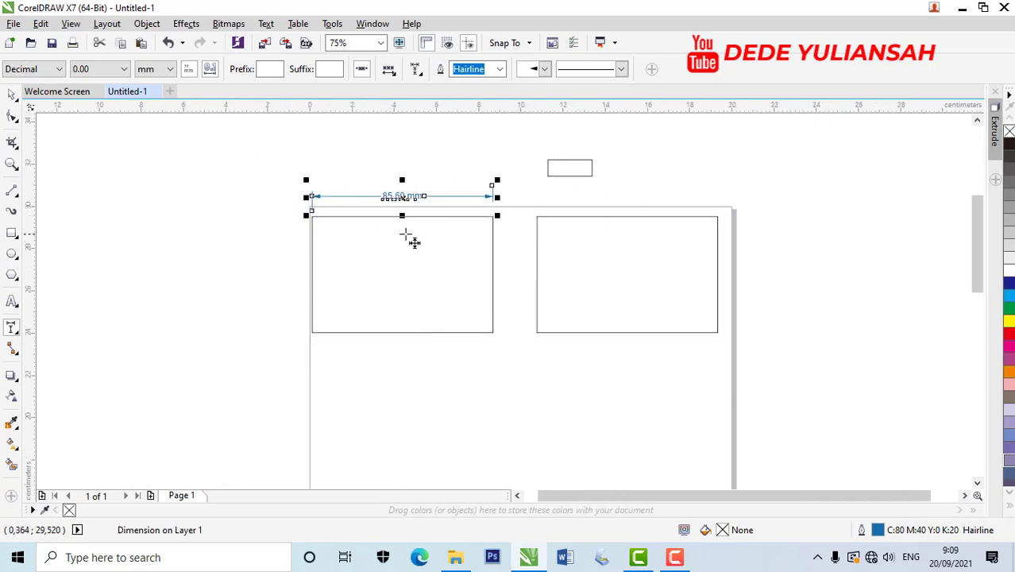
{"action": "left_click", "coordinate": [492, 217]}
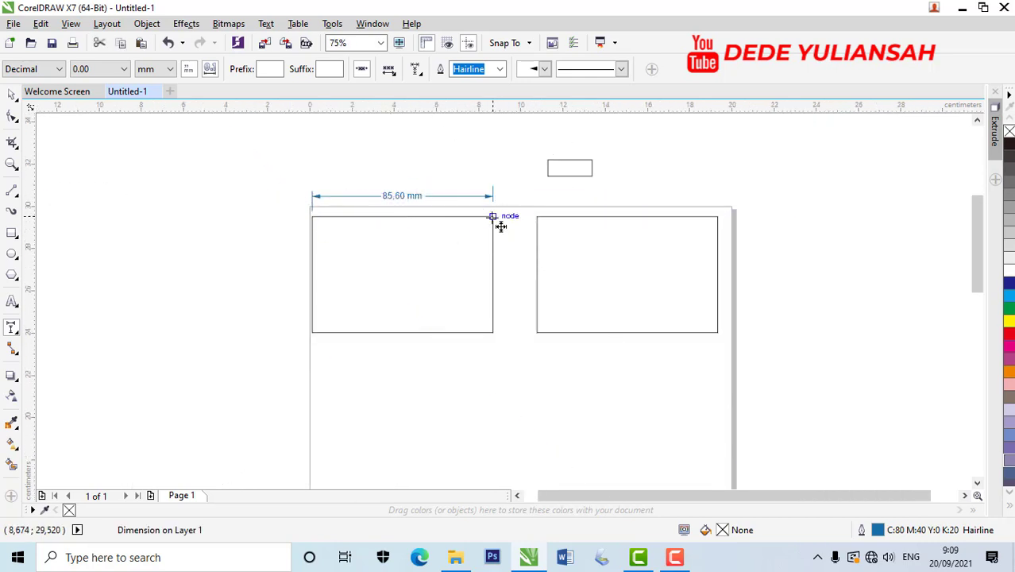
{"action": "left_click", "coordinate": [492, 332]}
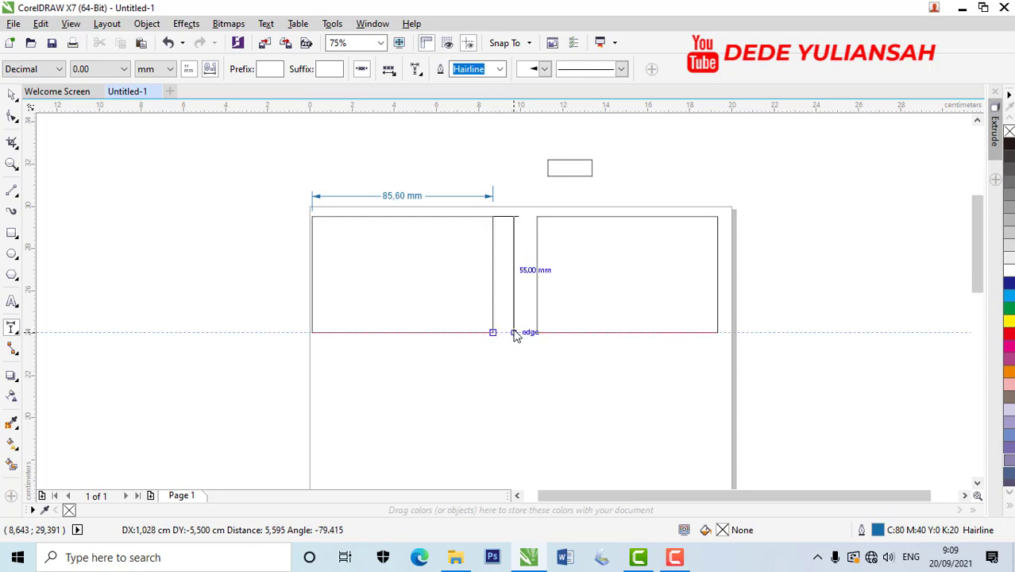
{"action": "left_click", "coordinate": [515, 334]}
{"action": "scroll", "coordinate": [524, 295], "scroll_direction": "up", "scroll_amount": 5}
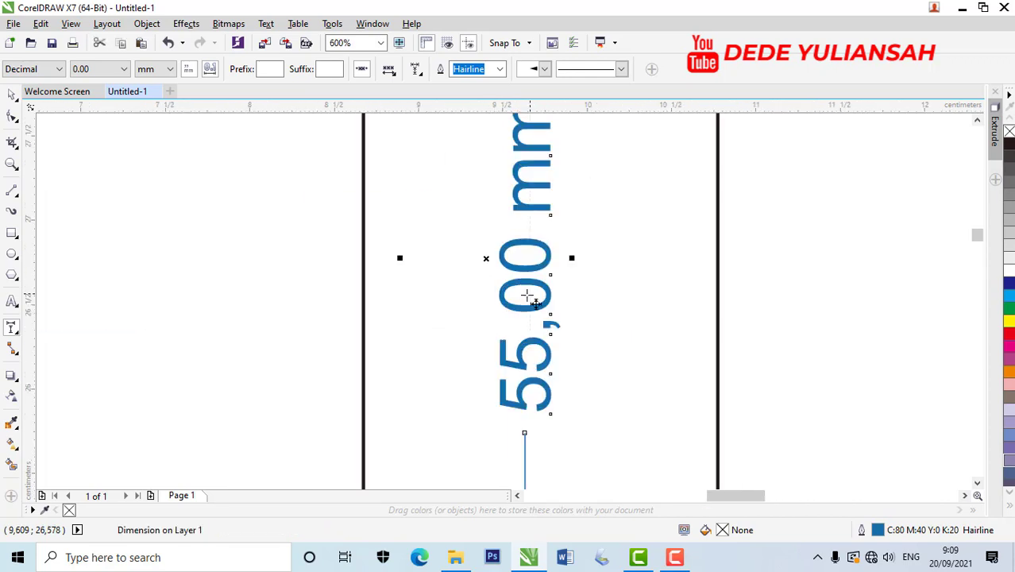
Dimension the horizontal gap between the two large rectangles, placing the dimension above them
{"action": "scroll", "coordinate": [527, 295], "scroll_direction": "down", "scroll_amount": 5}
{"action": "scroll", "coordinate": [512, 235], "scroll_direction": "up", "scroll_amount": 2}
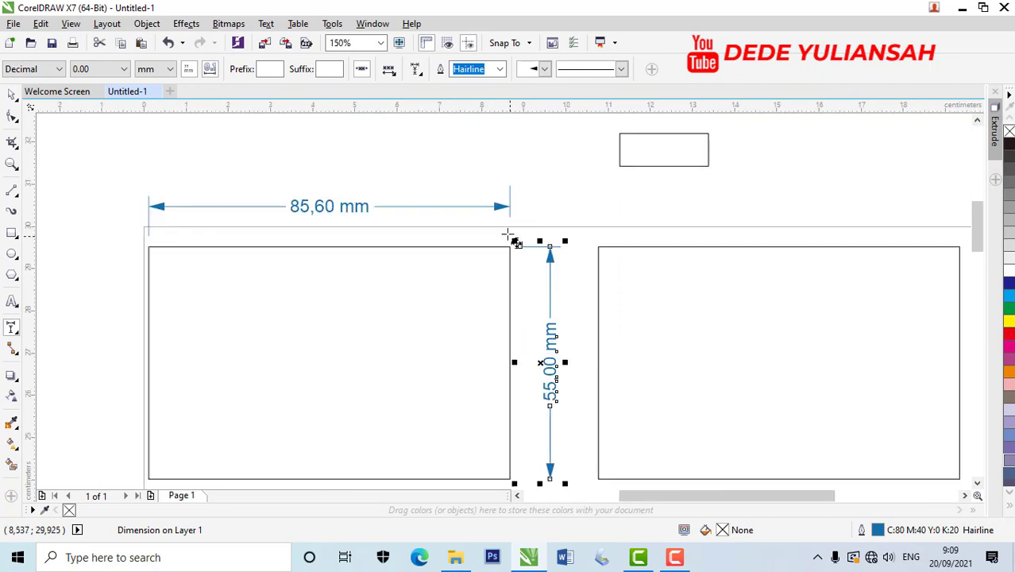
{"action": "left_click_drag", "start_coordinate": [509, 247], "coordinate": [598, 165]}
{"action": "left_click", "coordinate": [594, 169]}
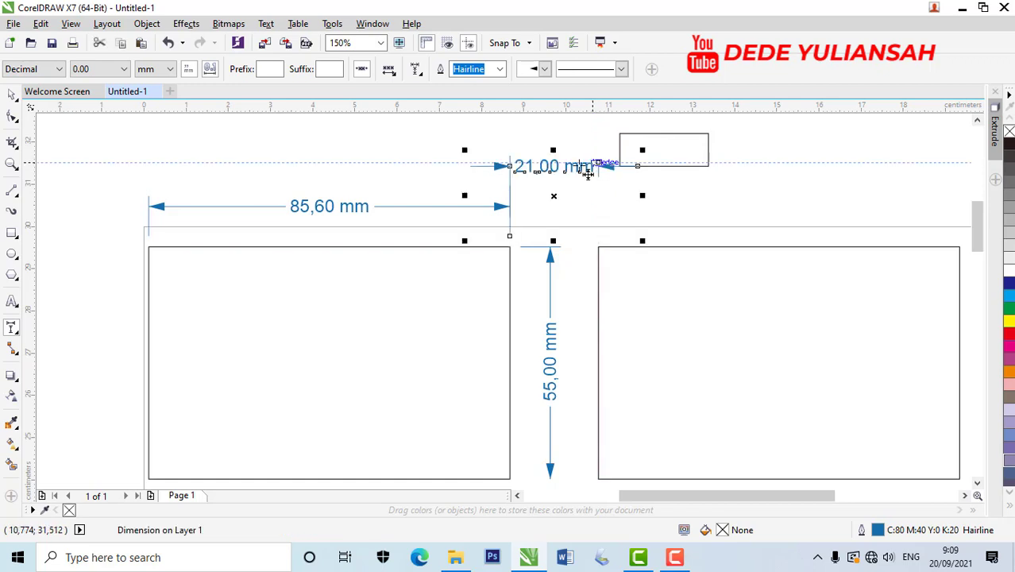
{"action": "scroll", "coordinate": [537, 172], "scroll_direction": "up", "scroll_amount": 2}
Undo the width, height and gap dimensions
{"action": "scroll", "coordinate": [528, 199], "scroll_direction": "down", "scroll_amount": 4}
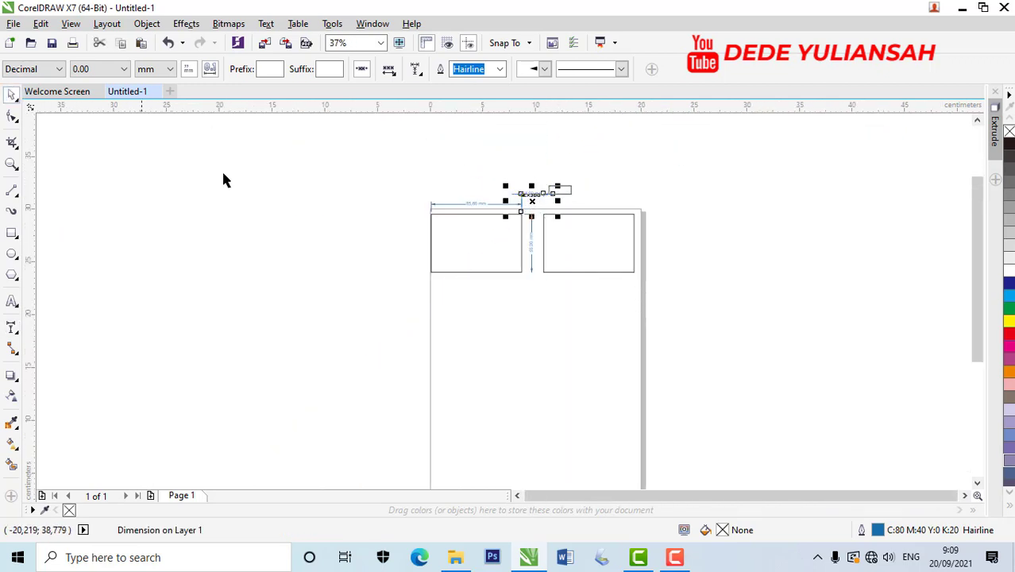
{"action": "key", "text": "ctrl+z"}
{"action": "key", "text": "ctrl+z"}
{"action": "key", "text": "ctrl+z"}
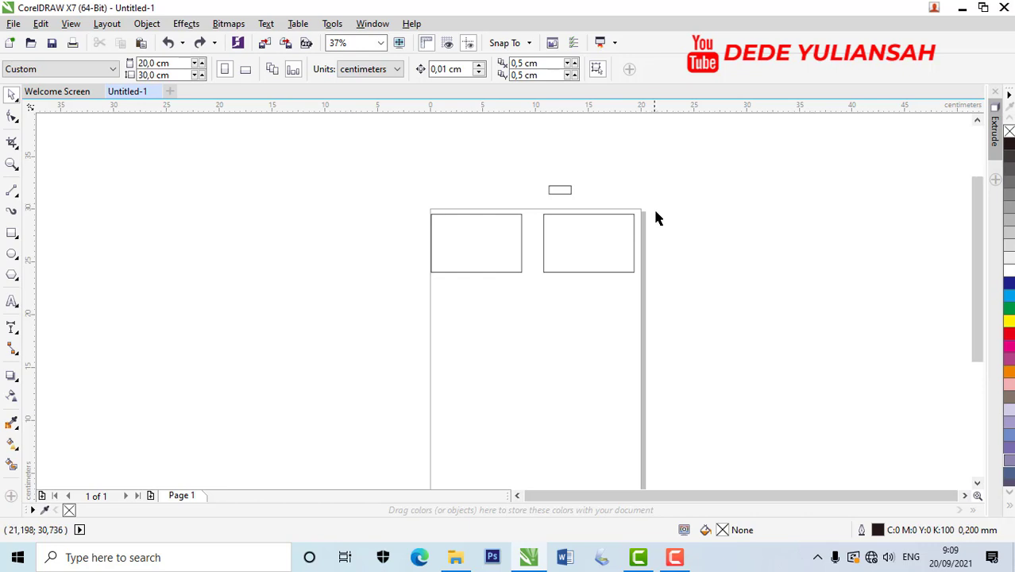
Group the two large rectangles on the page into one object
{"action": "left_click_drag", "start_coordinate": [653, 202], "coordinate": [401, 295]}
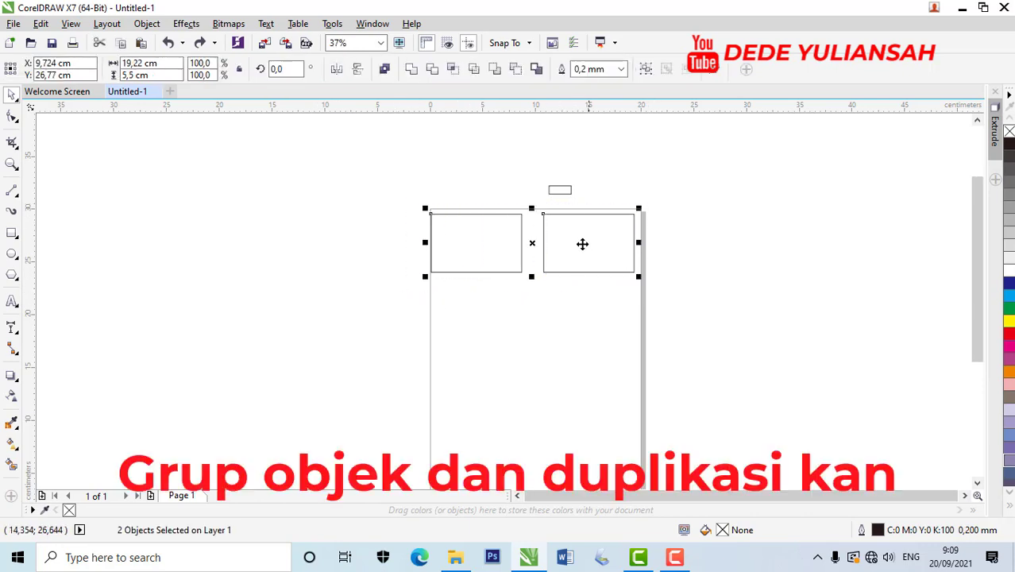
{"action": "right_click", "coordinate": [582, 242]}
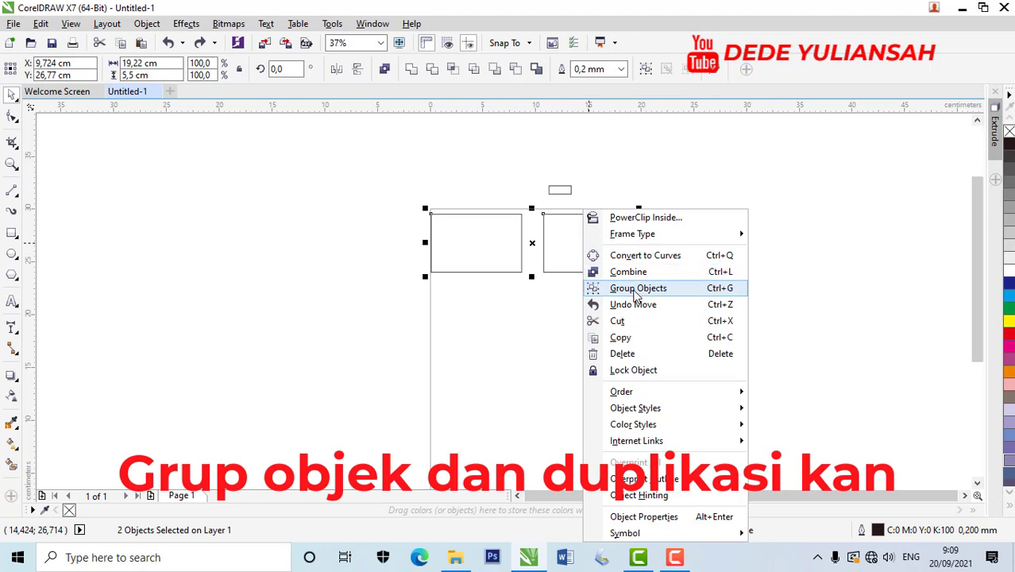
{"action": "left_click", "coordinate": [636, 288]}
{"action": "left_click", "coordinate": [682, 257]}
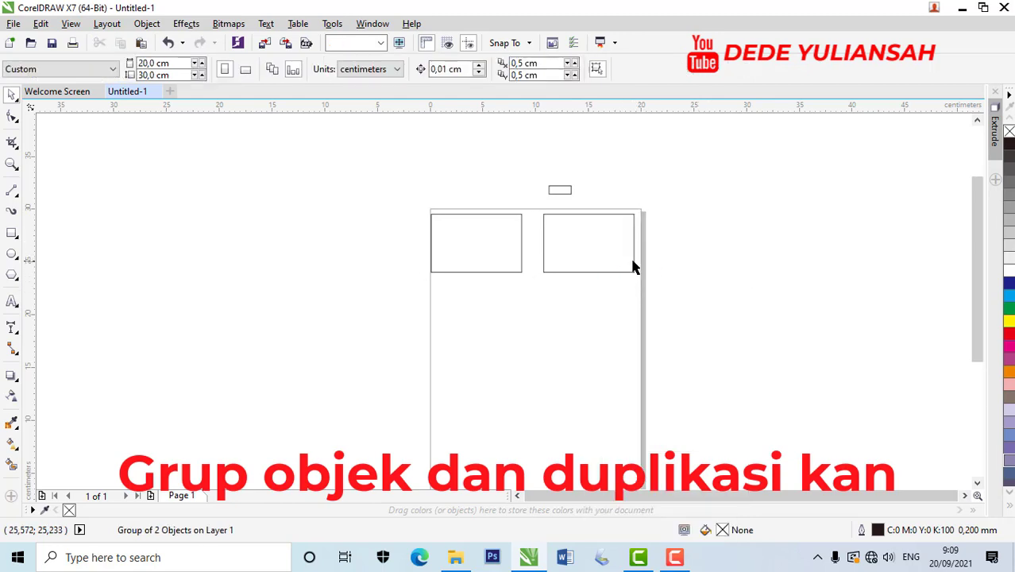
Duplicate the grouped pair directly below itself and repeat the duplication three more times to make five touching rows
{"action": "left_click", "coordinate": [587, 249]}
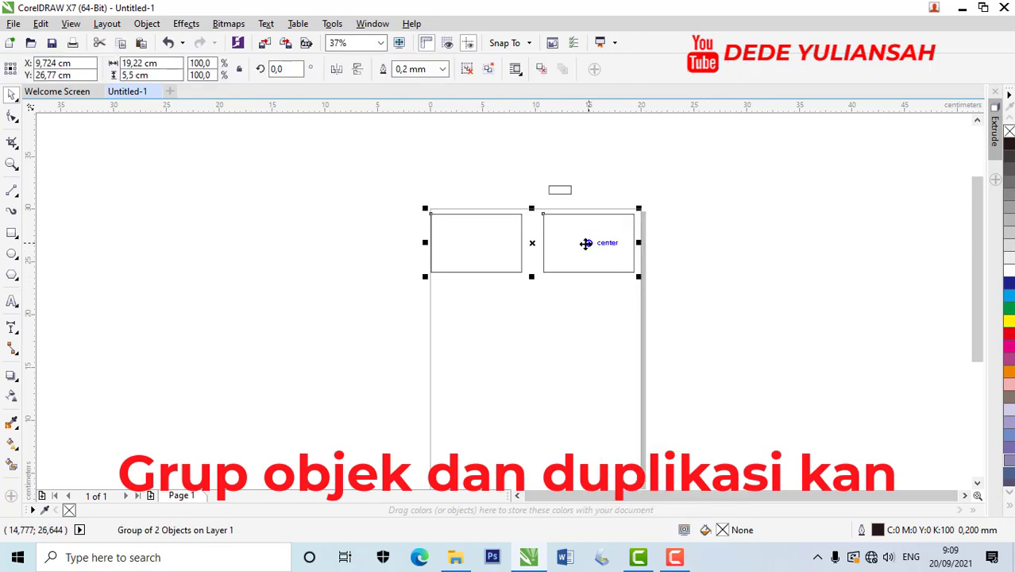
{"action": "left_click_drag", "start_coordinate": [585, 244], "coordinate": [585, 295]}
{"action": "scroll", "coordinate": [585, 295], "scroll_direction": "down", "scroll_amount": 2}
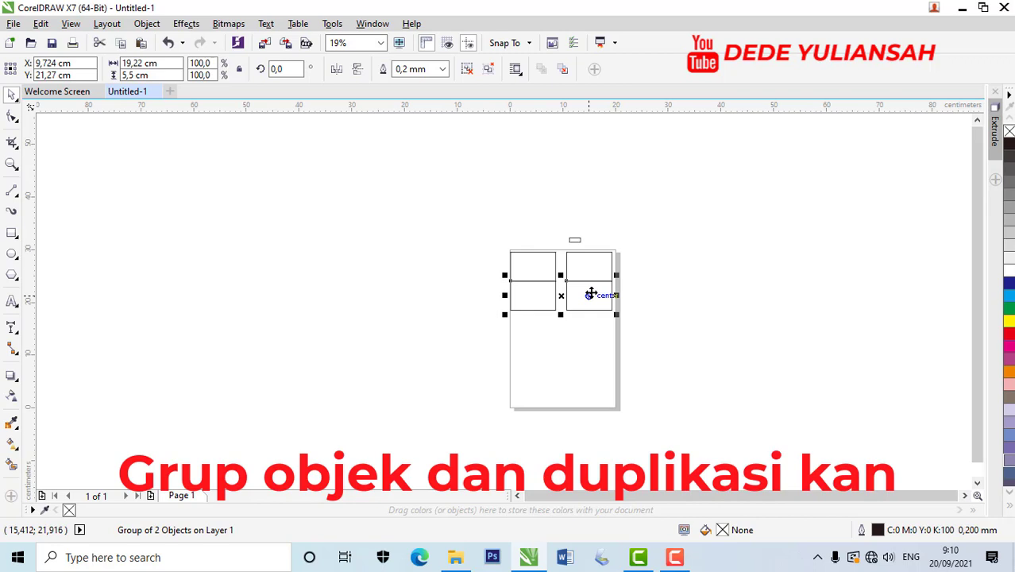
{"action": "key", "text": "ctrl+d"}
{"action": "key", "text": "ctrl+d"}
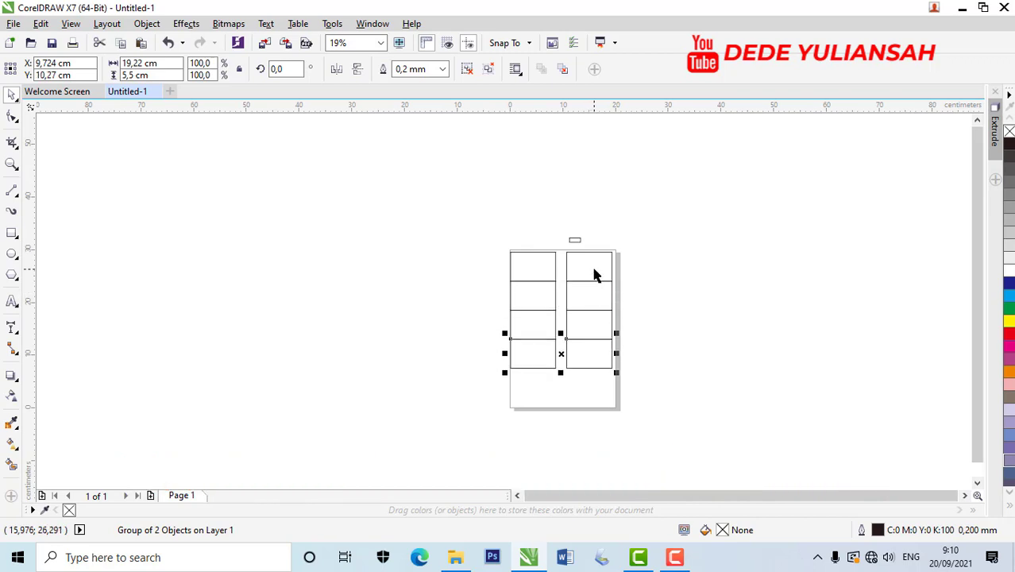
{"action": "key", "text": "ctrl+d"}
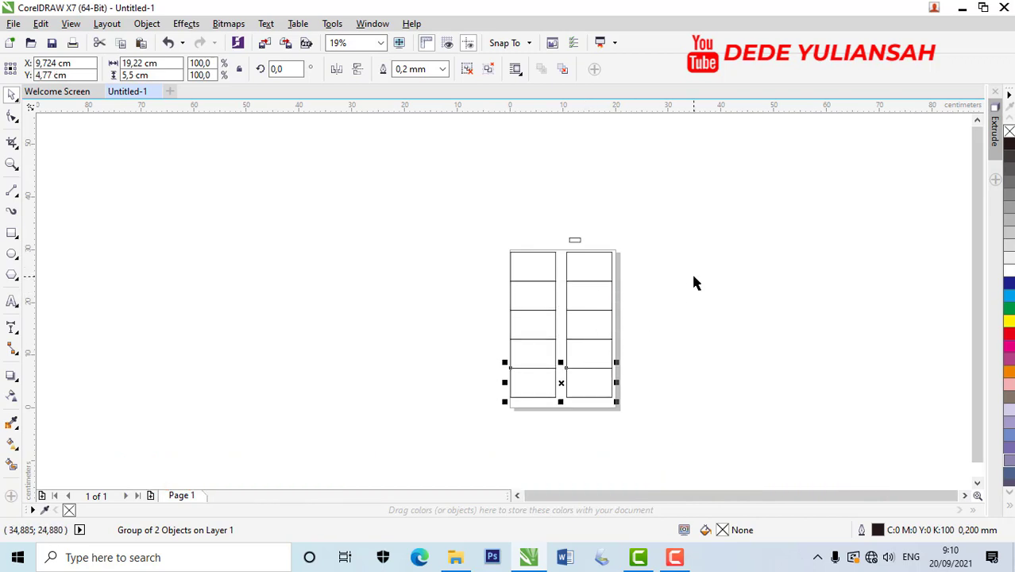
Move the bottom row's pair of rectangles down close to the page's lower edge
{"action": "left_click", "coordinate": [642, 266]}
{"action": "left_click", "coordinate": [587, 266]}
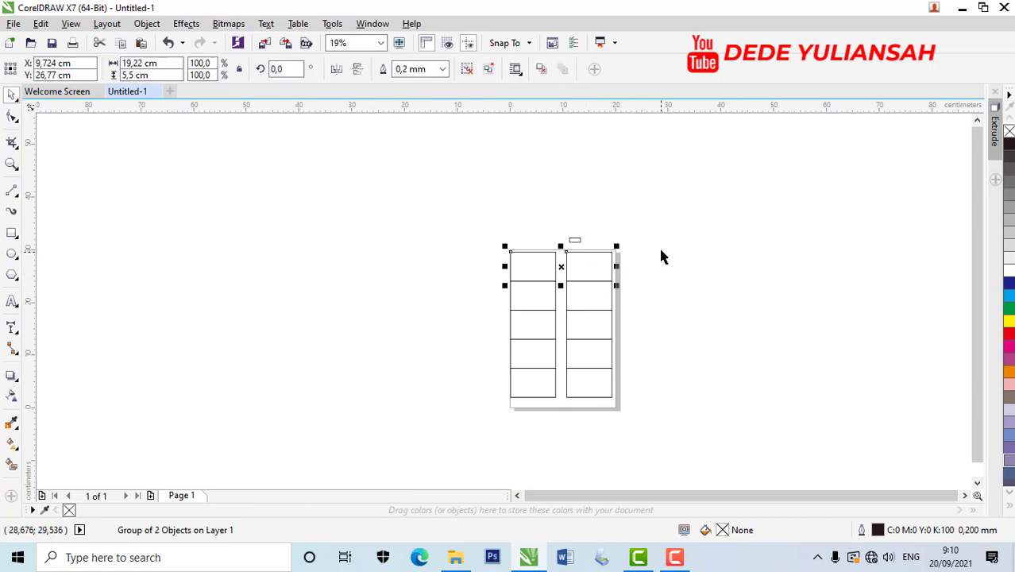
{"action": "left_click_drag", "start_coordinate": [660, 244], "coordinate": [721, 410]}
{"action": "scroll", "coordinate": [612, 406], "scroll_direction": "up", "scroll_amount": 3}
{"action": "left_click", "coordinate": [579, 353]}
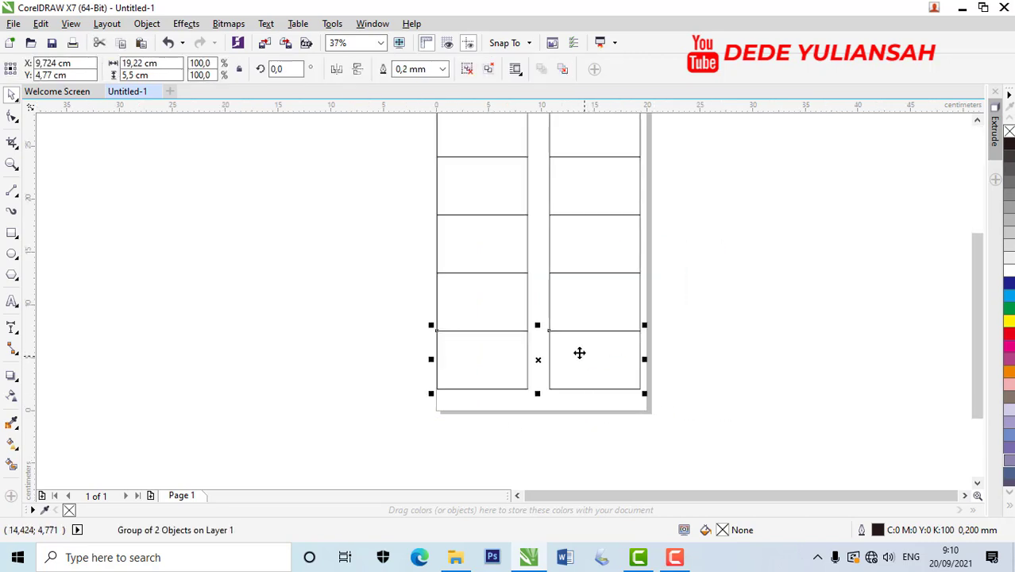
{"action": "left_click_drag", "start_coordinate": [582, 351], "coordinate": [584, 364]}
{"action": "left_click", "coordinate": [714, 339]}
{"action": "scroll", "coordinate": [693, 324], "scroll_direction": "down", "scroll_amount": 2}
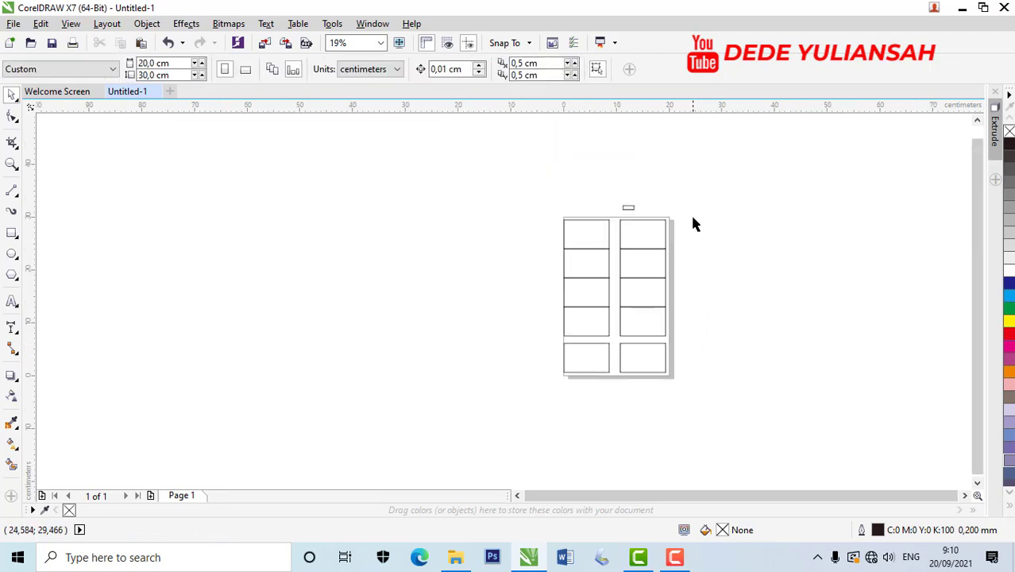
Distribute the vertical space equally between all five rows of rectangles with Align and Distribute
{"action": "left_click_drag", "start_coordinate": [693, 215], "coordinate": [535, 398]}
{"action": "left_click", "coordinate": [372, 23]}
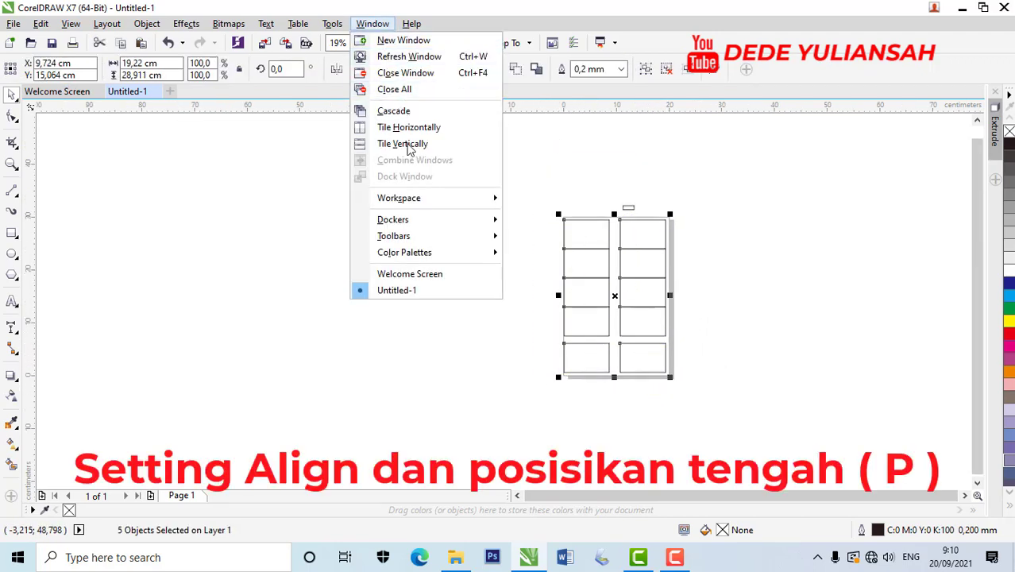
{"action": "mouse_move", "coordinate": [423, 219]}
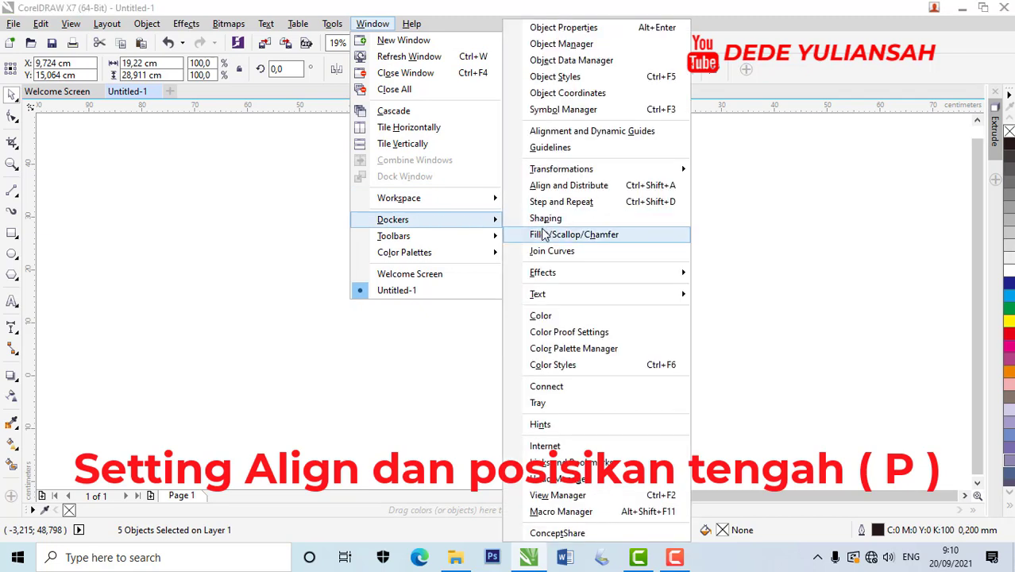
{"action": "left_click", "coordinate": [569, 185]}
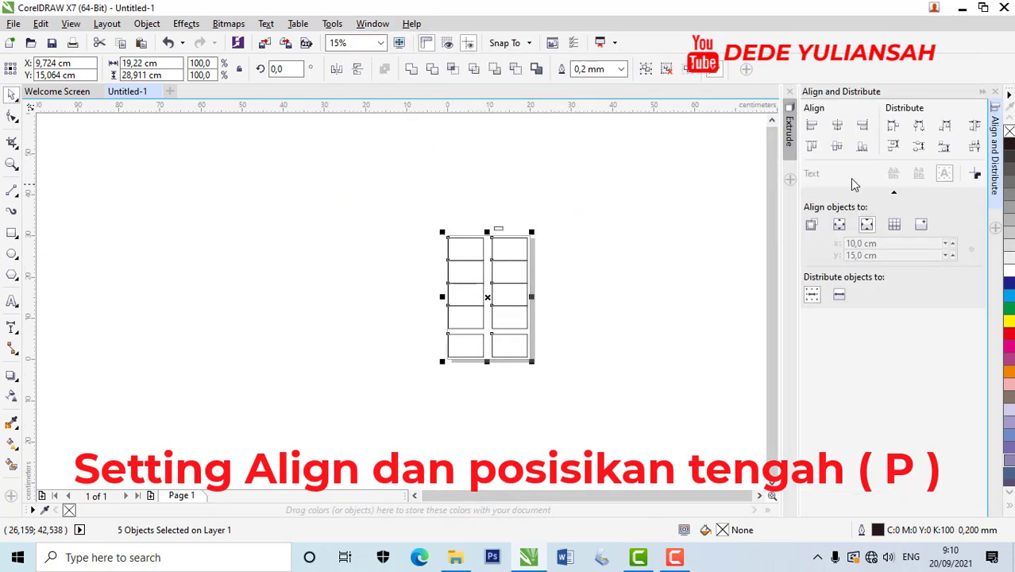
{"action": "left_click", "coordinate": [973, 149]}
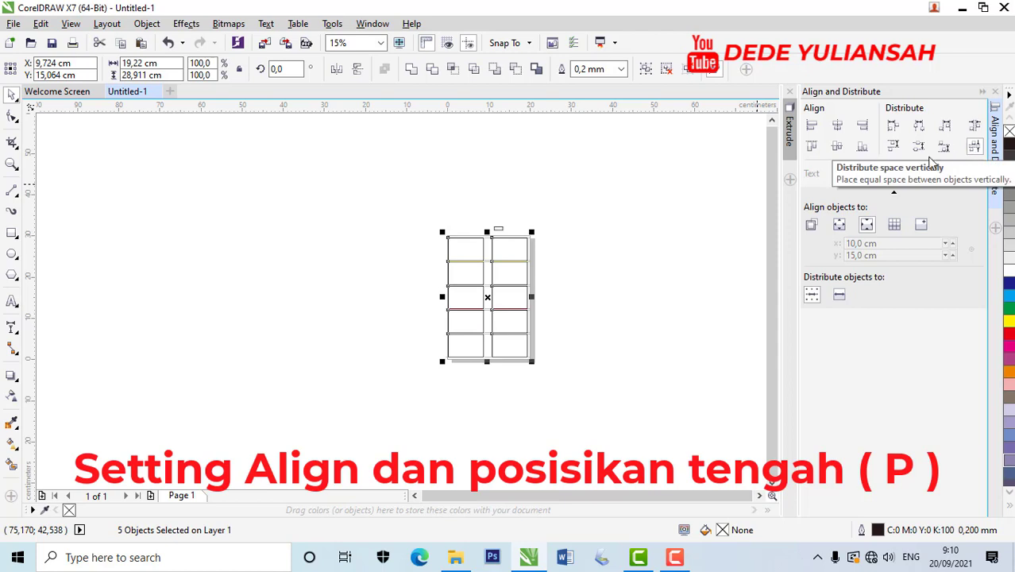
Group the five rows and centre the group on the page horizontally and vertically
{"action": "scroll", "coordinate": [547, 229], "scroll_direction": "up", "scroll_amount": 4}
{"action": "right_click", "coordinate": [462, 246]}
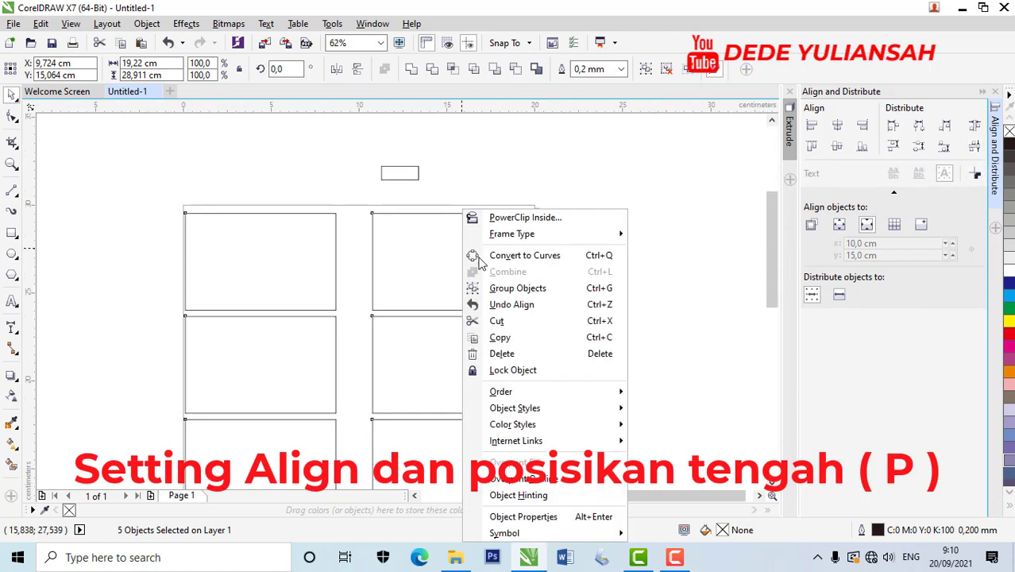
{"action": "left_click", "coordinate": [523, 290]}
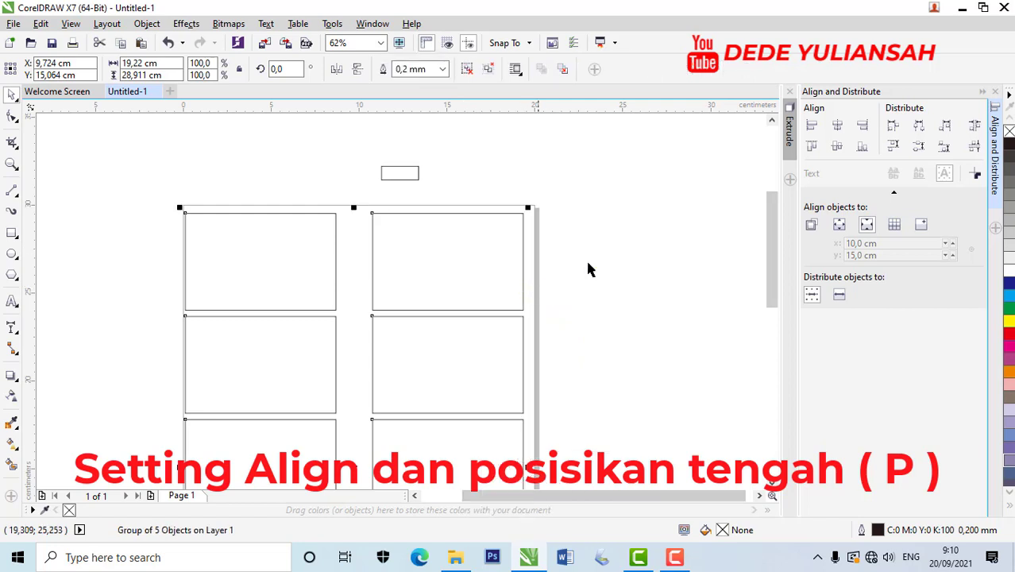
{"action": "left_click", "coordinate": [838, 127]}
{"action": "left_click", "coordinate": [836, 147]}
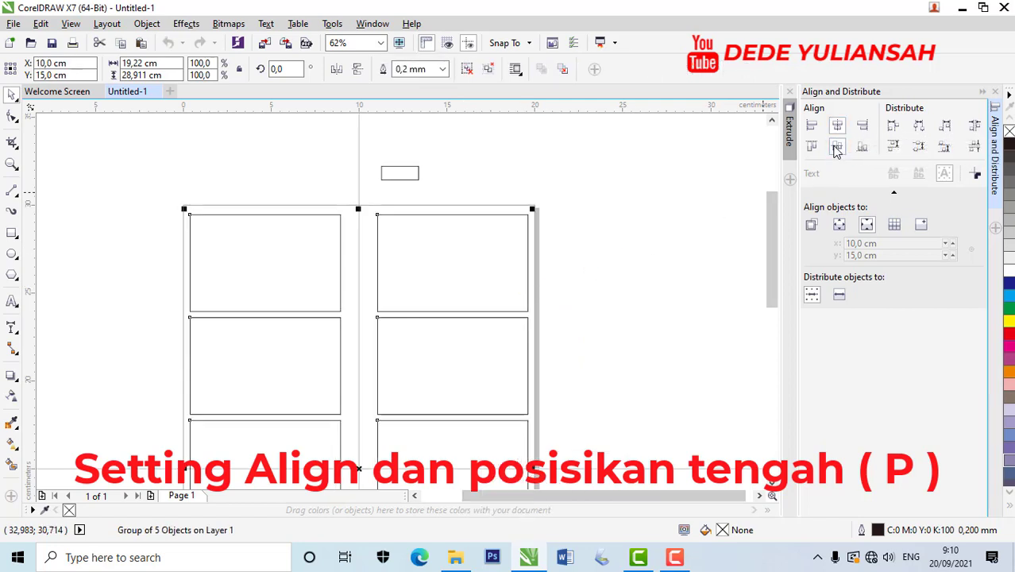
{"action": "left_click", "coordinate": [591, 226]}
{"action": "scroll", "coordinate": [474, 223], "scroll_direction": "down", "scroll_amount": 1}
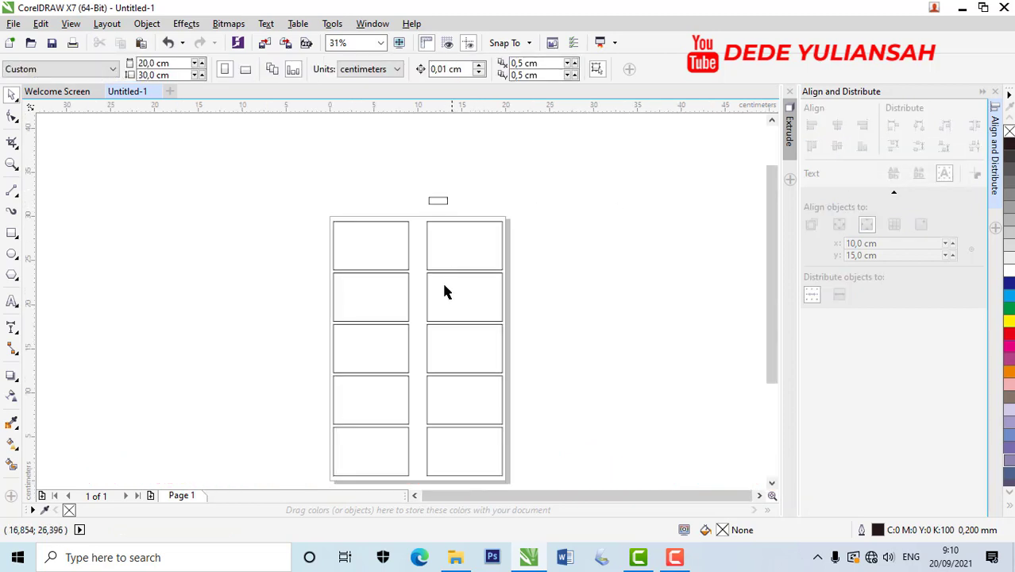
Ungroup all objects in the grid so the ten rectangles are separate
{"action": "left_click", "coordinate": [368, 232]}
{"action": "right_click", "coordinate": [368, 232]}
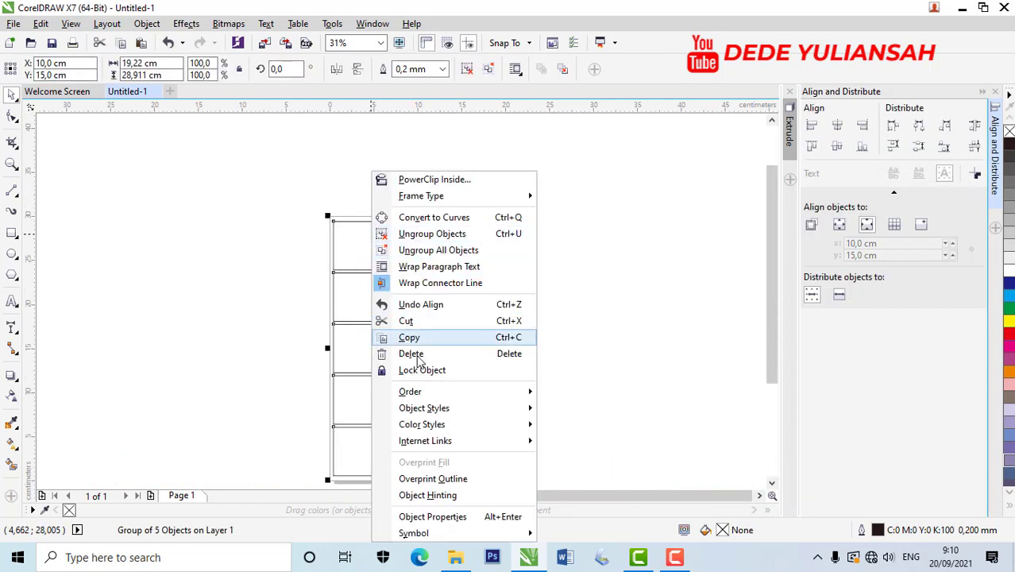
{"action": "left_click", "coordinate": [442, 251]}
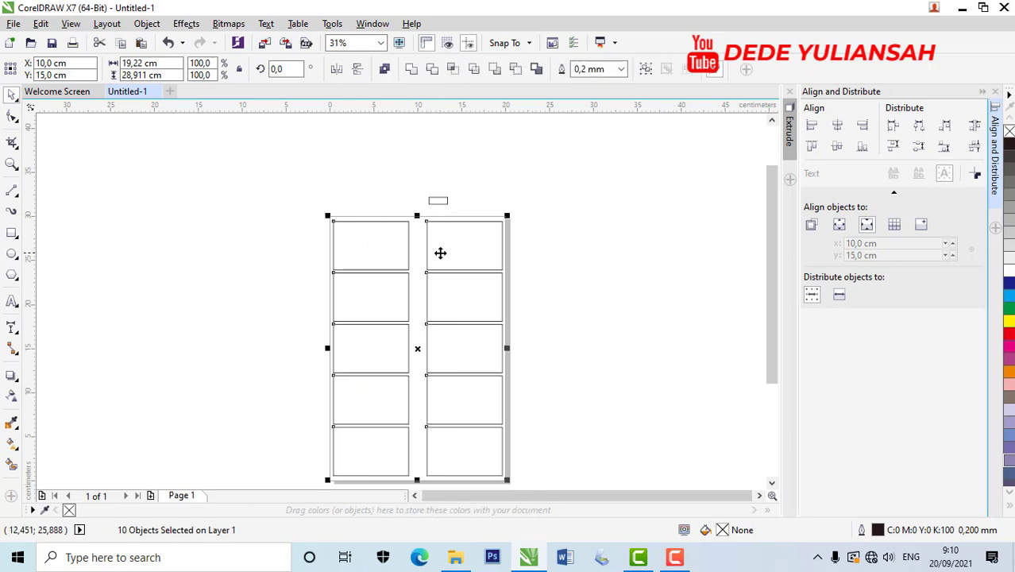
{"action": "left_click", "coordinate": [584, 254]}
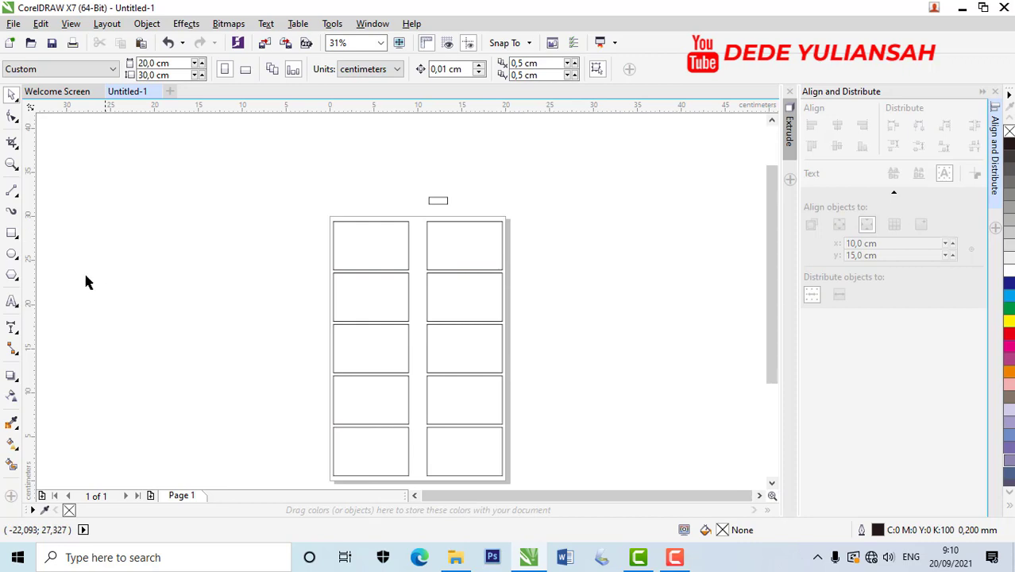
Draw a straight vertical fold line about 28,9 cm long and centre it horizontally on the page between the columns
{"action": "left_click", "coordinate": [12, 191]}
{"action": "left_click_drag", "start_coordinate": [230, 223], "coordinate": [230, 476]}
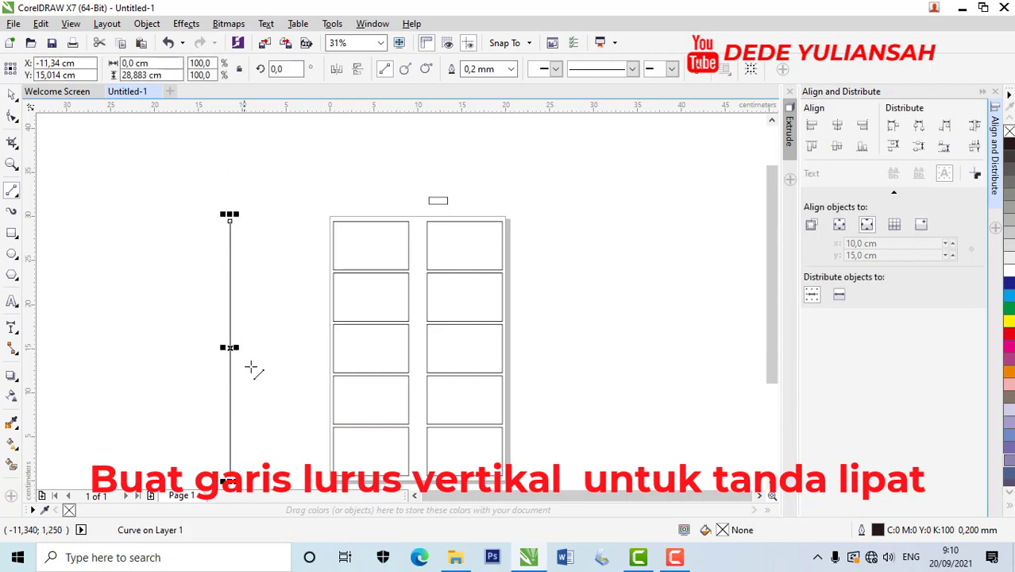
{"action": "left_click", "coordinate": [838, 126]}
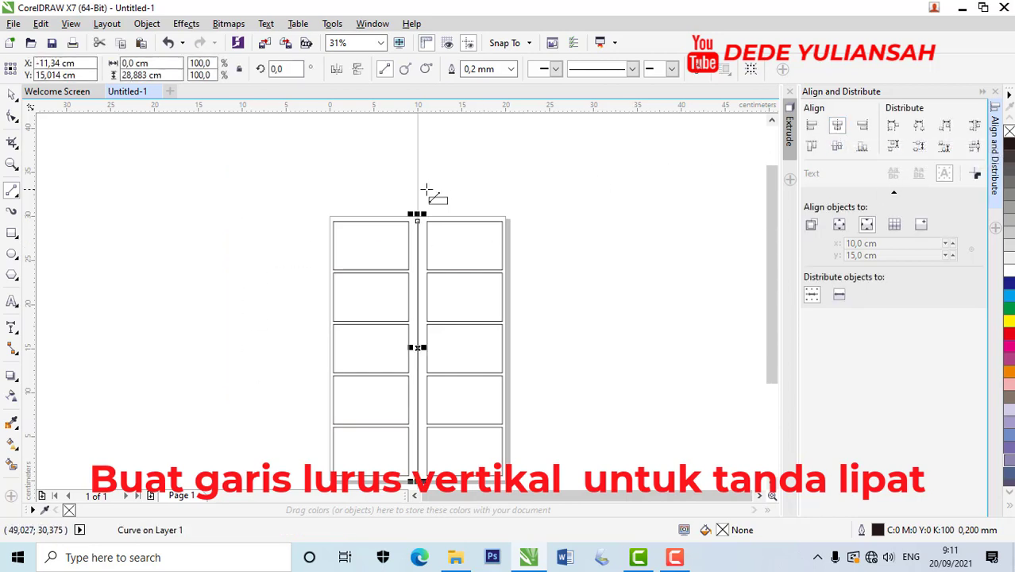
{"action": "left_click", "coordinate": [11, 96]}
{"action": "left_click", "coordinate": [493, 347]}
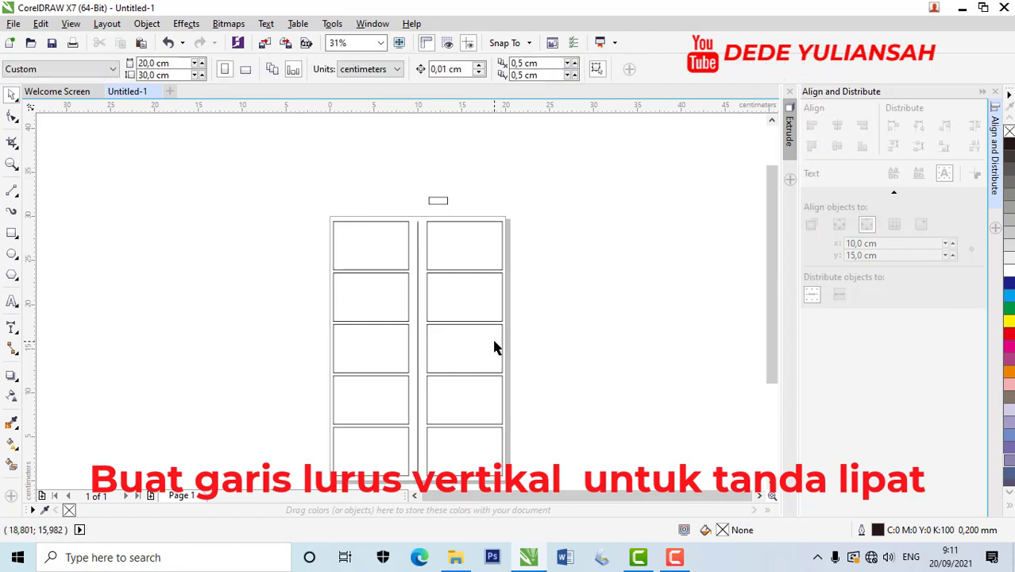
Delete the six rectangles of the lower three rows and the small 2,1 cm wide rectangle above the page
{"action": "scroll", "coordinate": [540, 302], "scroll_direction": "down", "scroll_amount": 2}
{"action": "left_click", "coordinate": [502, 330]}
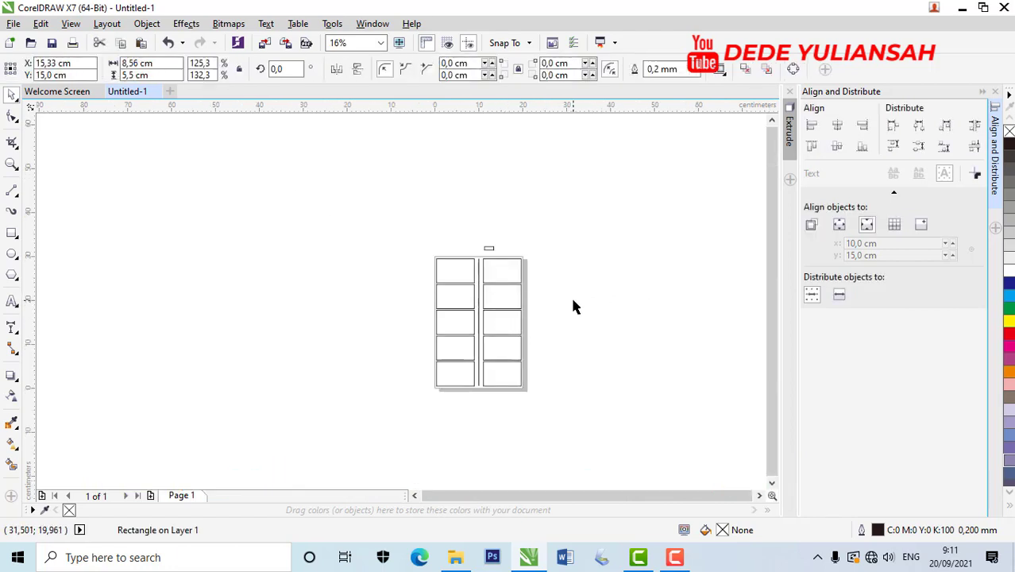
{"action": "left_click_drag", "start_coordinate": [588, 295], "coordinate": [412, 428]}
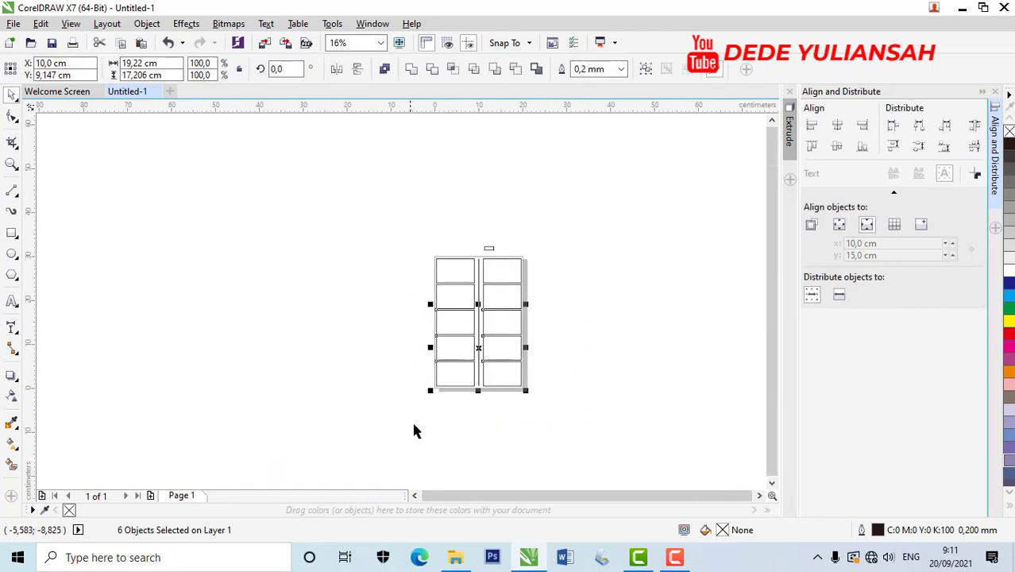
{"action": "key", "text": "Delete"}
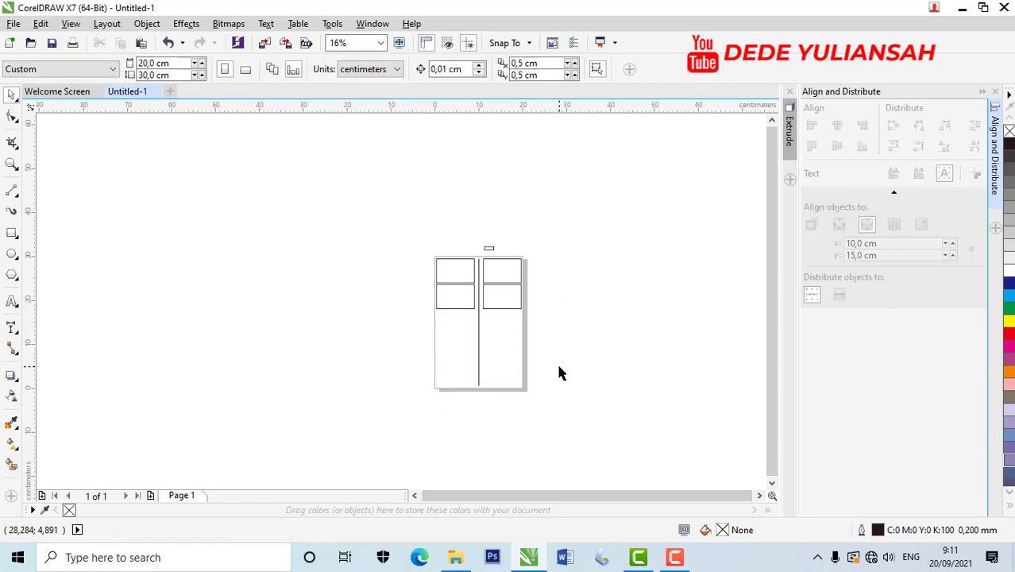
{"action": "left_click", "coordinate": [490, 248]}
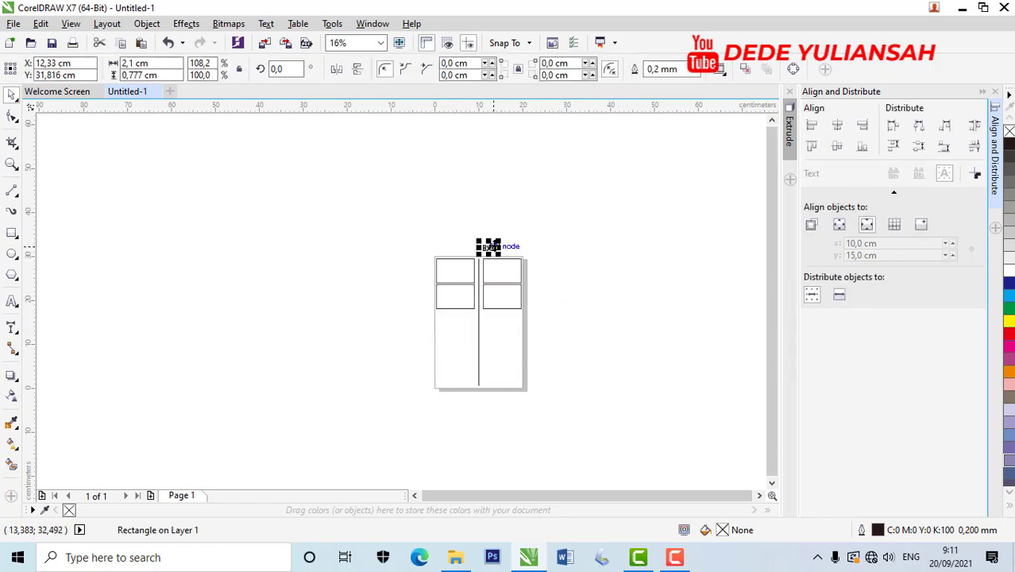
{"action": "key", "text": "Delete"}
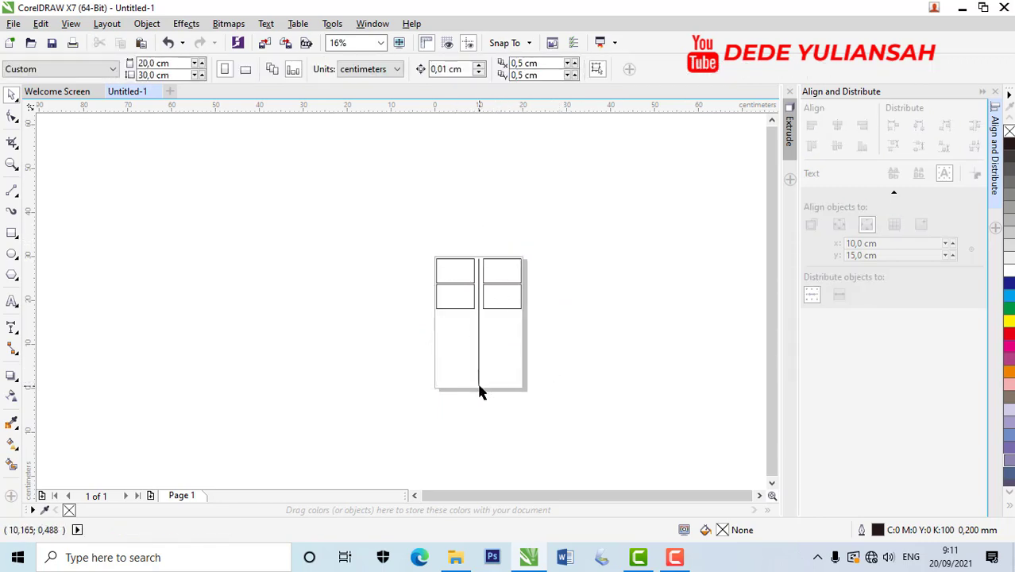
Shorten the vertical fold line from its lower end to about 10,5 cm, alongside the two remaining rows
{"action": "left_click", "coordinate": [479, 387]}
{"action": "left_click_drag", "start_coordinate": [479, 389], "coordinate": [478, 309]}
{"action": "scroll", "coordinate": [480, 308], "scroll_direction": "up", "scroll_amount": 4}
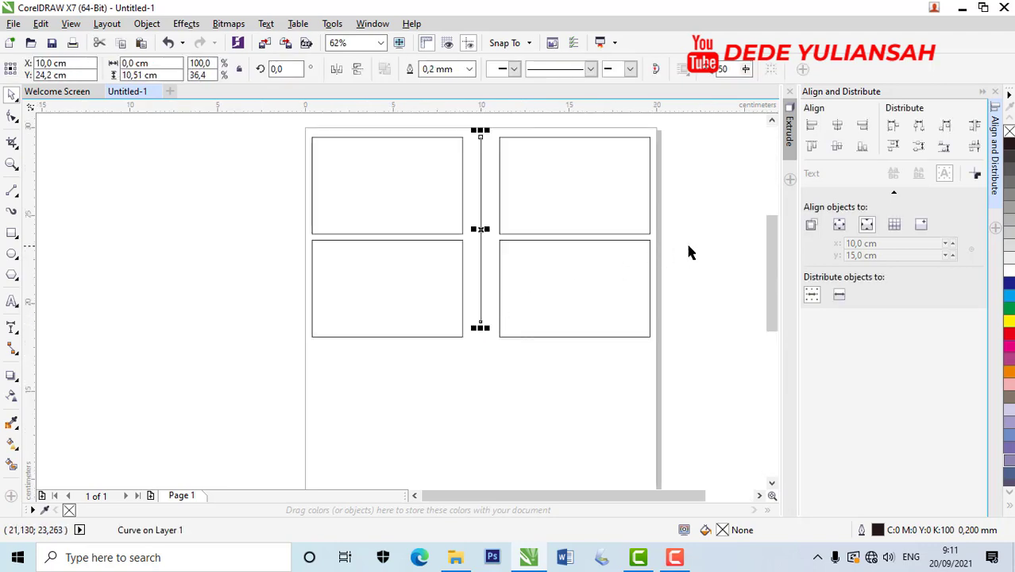
{"action": "left_click", "coordinate": [718, 251]}
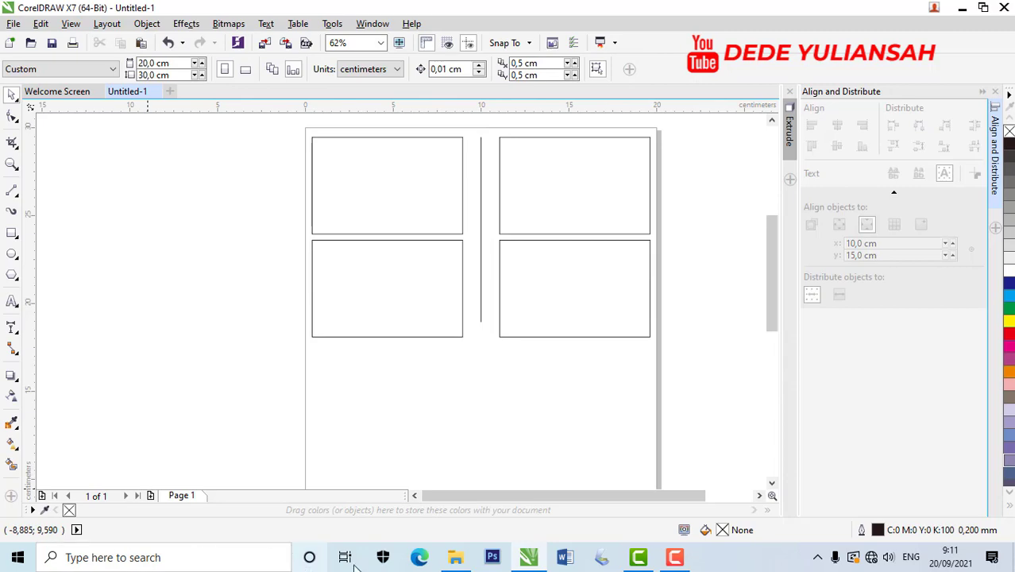
Import the four selected certificate images from BluetoothExchangeFolder and place them beside the page
{"action": "left_click", "coordinate": [455, 557]}
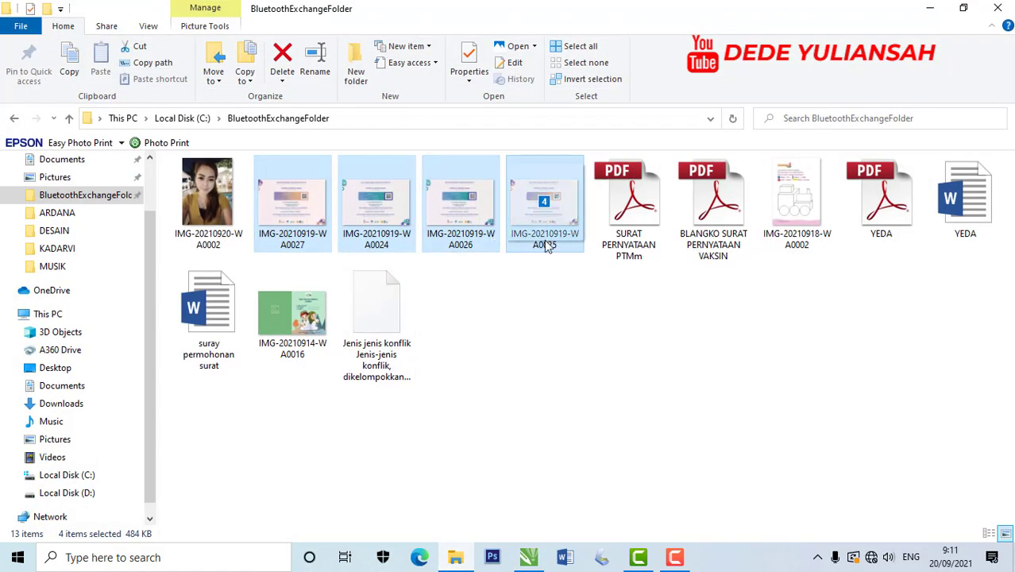
{"action": "left_click_drag", "start_coordinate": [546, 245], "coordinate": [588, 445]}
{"action": "left_click_drag", "start_coordinate": [139, 214], "coordinate": [88, 198]}
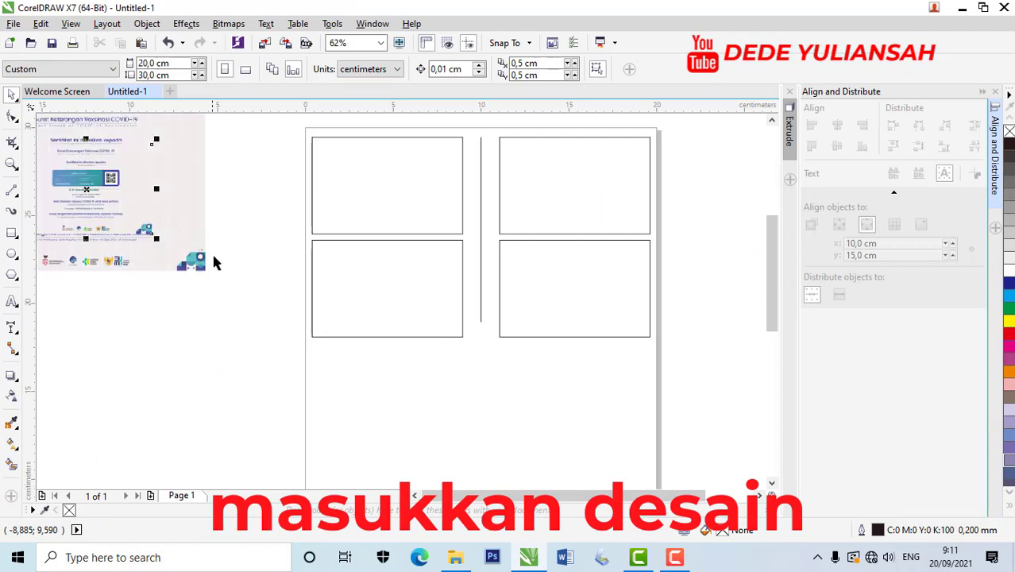
{"action": "left_click", "coordinate": [210, 319]}
{"action": "scroll", "coordinate": [210, 319], "scroll_direction": "down", "scroll_amount": 1}
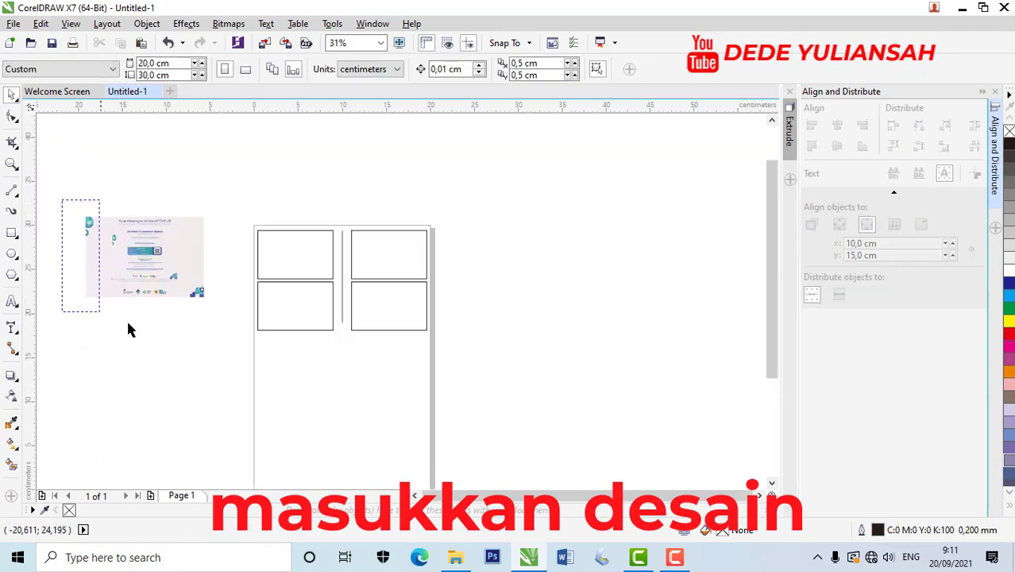
Spread the four certificate images above the page, the two large ones side by side over the two small ones
{"action": "left_click_drag", "start_coordinate": [131, 330], "coordinate": [228, 335]}
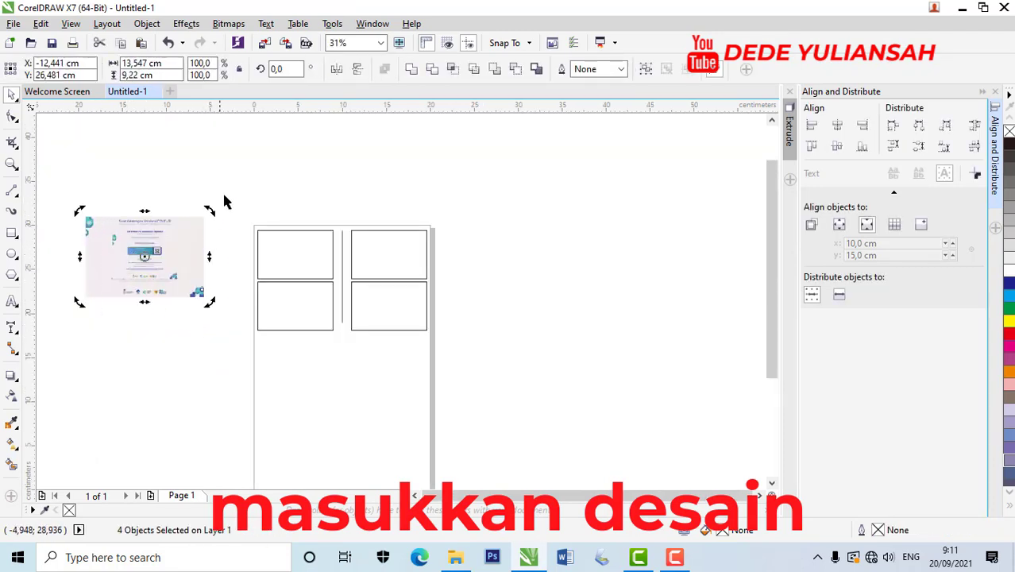
{"action": "left_click_drag", "start_coordinate": [147, 256], "coordinate": [288, 171]}
{"action": "left_click_drag", "start_coordinate": [162, 233], "coordinate": [164, 147]}
{"action": "scroll", "coordinate": [185, 198], "scroll_direction": "down", "scroll_amount": 4}
{"action": "left_click_drag", "start_coordinate": [183, 191], "coordinate": [204, 168]}
{"action": "left_click_drag", "start_coordinate": [176, 213], "coordinate": [240, 165]}
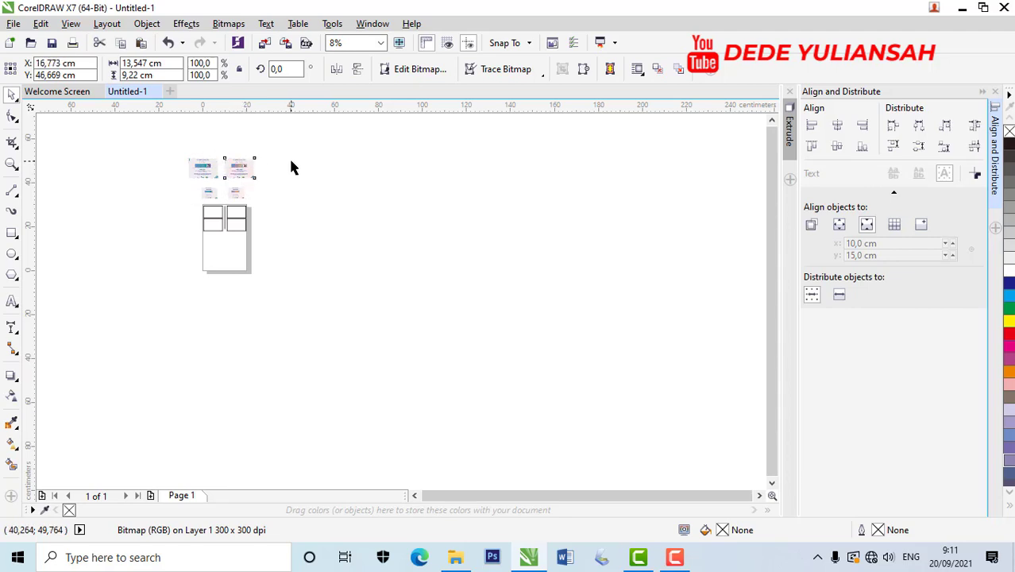
Mirror all four certificate images together horizontally
{"action": "left_click_drag", "start_coordinate": [291, 143], "coordinate": [189, 199]}
{"action": "left_click_drag", "start_coordinate": [180, 203], "coordinate": [179, 203]}
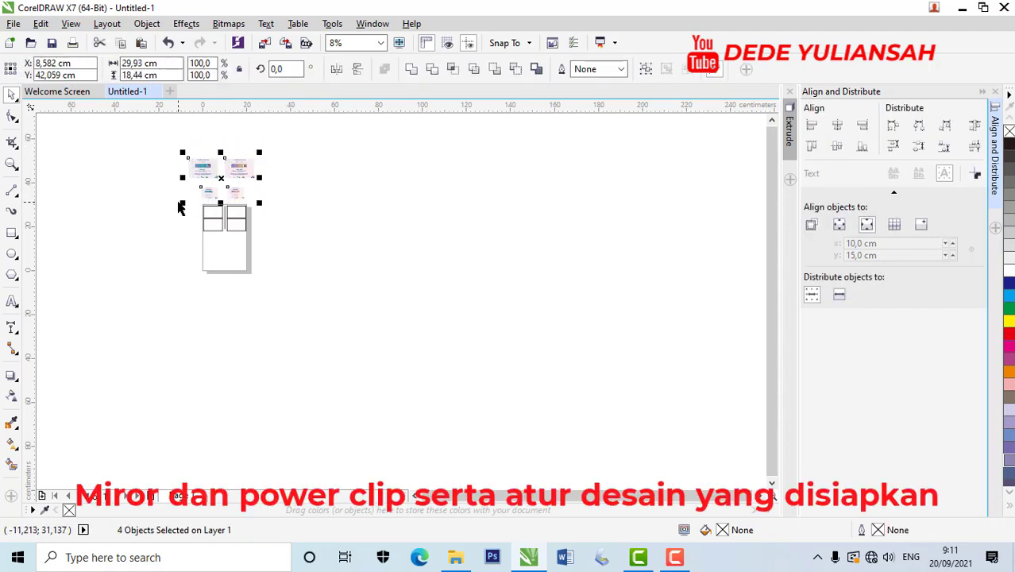
{"action": "left_click", "coordinate": [336, 70]}
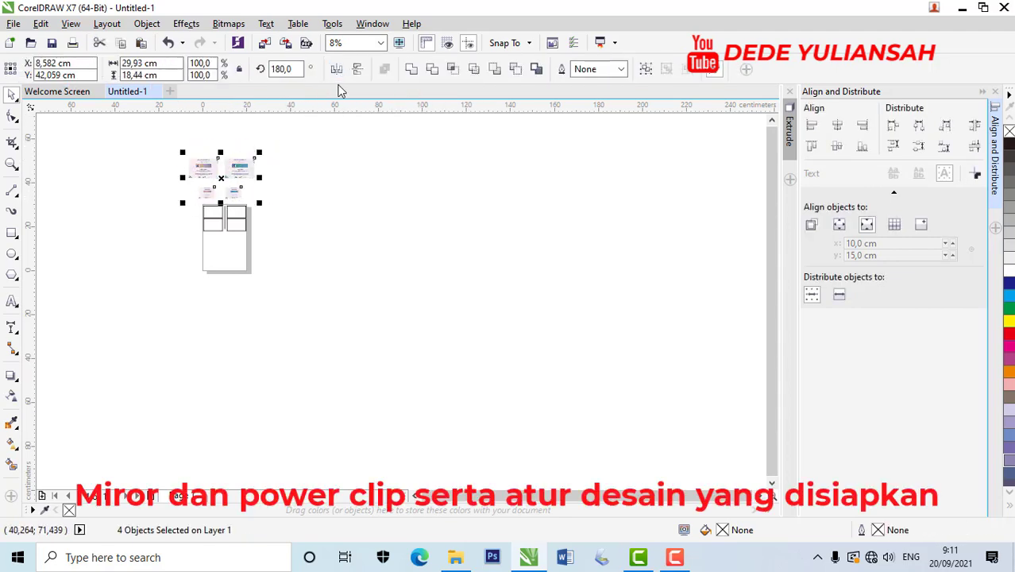
{"action": "left_click", "coordinate": [362, 213]}
Move the small orange and small teal certificate images down, closer to the first row of rectangles
{"action": "scroll", "coordinate": [220, 204], "scroll_direction": "up", "scroll_amount": 1}
{"action": "scroll", "coordinate": [221, 204], "scroll_direction": "up", "scroll_amount": 2}
{"action": "scroll", "coordinate": [210, 147], "scroll_direction": "down", "scroll_amount": 1}
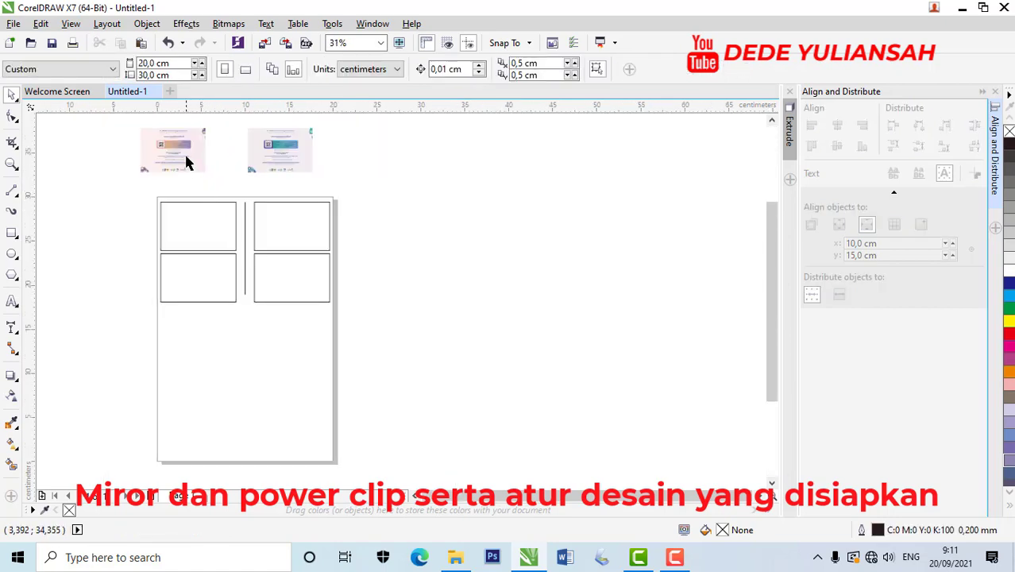
{"action": "left_click", "coordinate": [194, 157]}
{"action": "scroll", "coordinate": [190, 165], "scroll_direction": "up", "scroll_amount": 1}
{"action": "scroll", "coordinate": [190, 165], "scroll_direction": "up", "scroll_amount": 1}
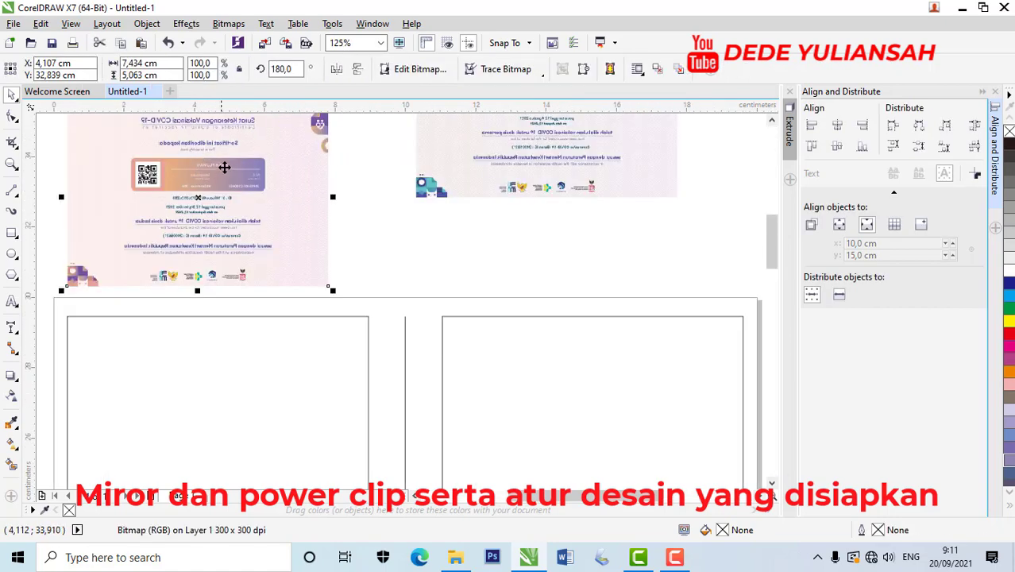
{"action": "scroll", "coordinate": [225, 167], "scroll_direction": "up", "scroll_amount": 1}
{"action": "scroll", "coordinate": [216, 175], "scroll_direction": "down", "scroll_amount": 1}
{"action": "scroll", "coordinate": [356, 148], "scroll_direction": "down", "scroll_amount": 1}
{"action": "scroll", "coordinate": [393, 147], "scroll_direction": "up", "scroll_amount": 2}
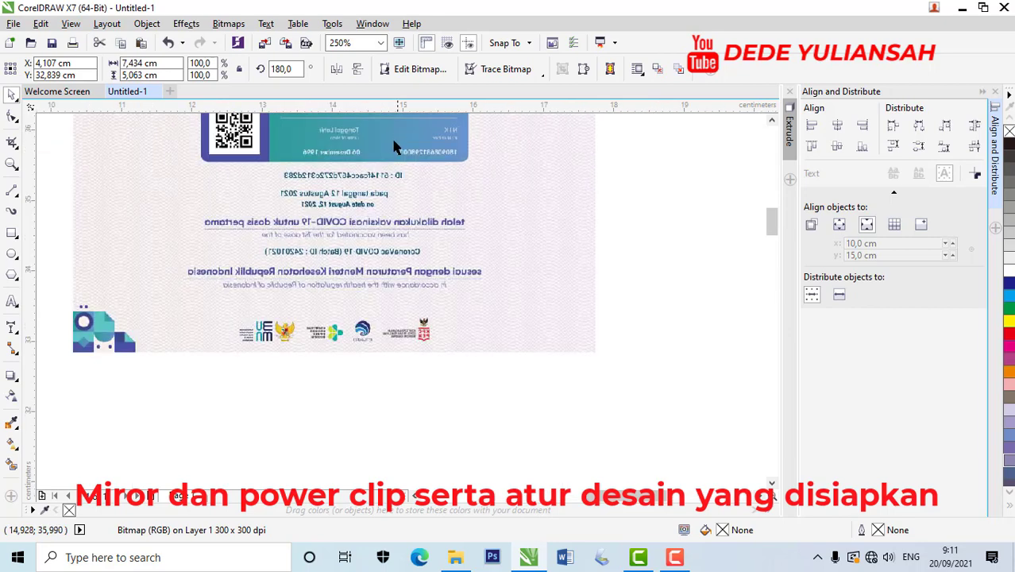
{"action": "left_click_drag", "start_coordinate": [374, 168], "coordinate": [365, 243]}
{"action": "scroll", "coordinate": [387, 217], "scroll_direction": "down", "scroll_amount": 2}
PowerClip the small orange certificate inside the first-row left rectangle and the small teal one inside the first-row right rectangle
{"action": "right_click", "coordinate": [225, 229]}
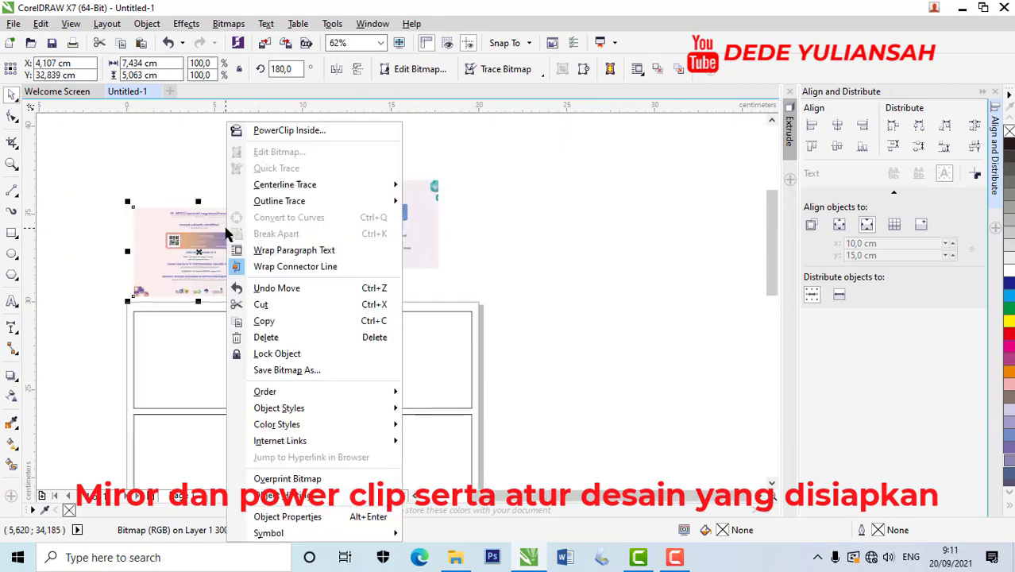
{"action": "left_click", "coordinate": [274, 130]}
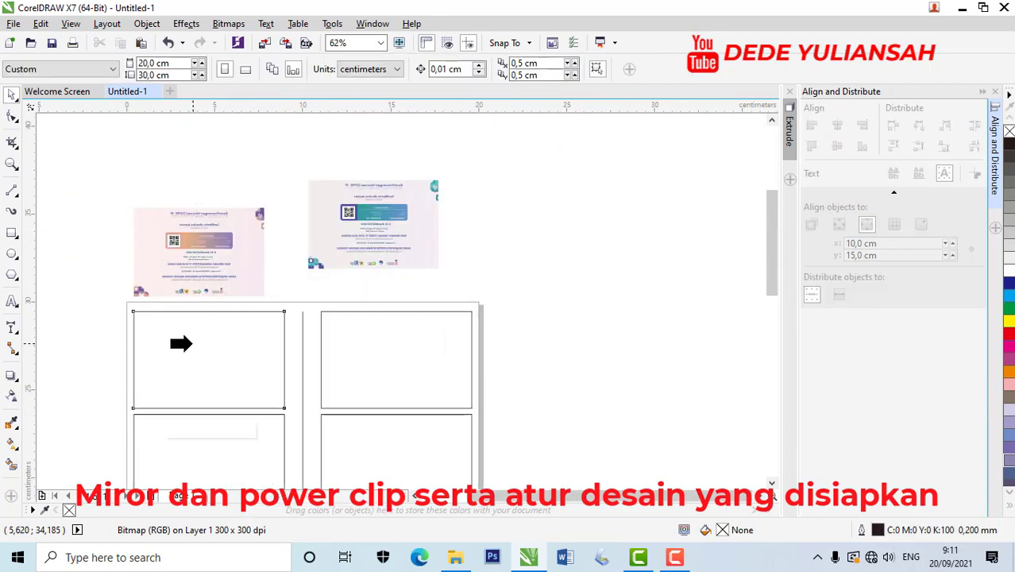
{"action": "left_click", "coordinate": [181, 343]}
{"action": "left_click", "coordinate": [364, 232]}
{"action": "right_click", "coordinate": [364, 232]}
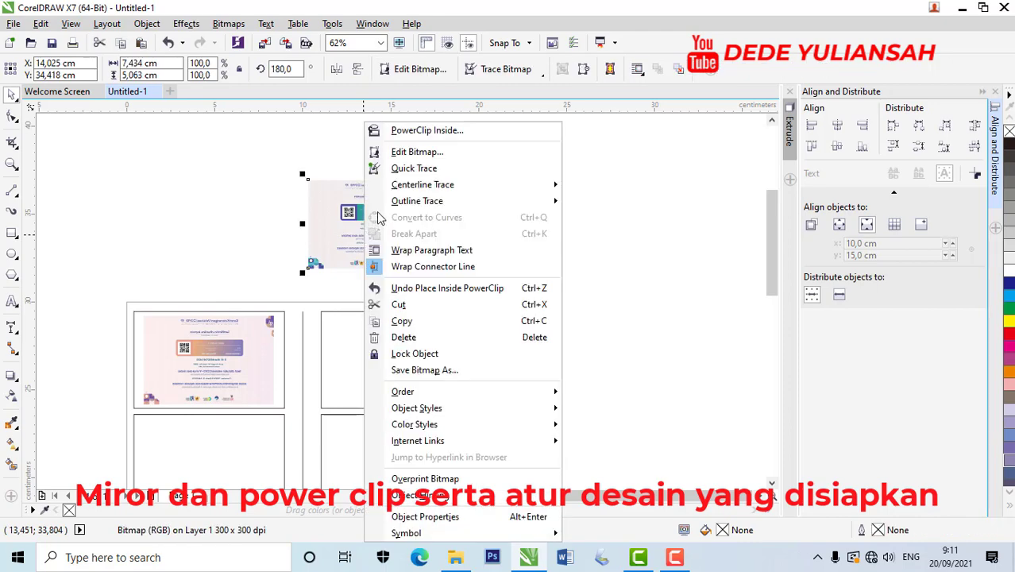
{"action": "left_click", "coordinate": [399, 132]}
{"action": "left_click", "coordinate": [374, 351]}
PowerClip the large orange certificate inside the second-row left rectangle and the large teal one inside the second-row right rectangle
{"action": "scroll", "coordinate": [342, 310], "scroll_direction": "down", "scroll_amount": 2}
{"action": "left_click", "coordinate": [253, 200]}
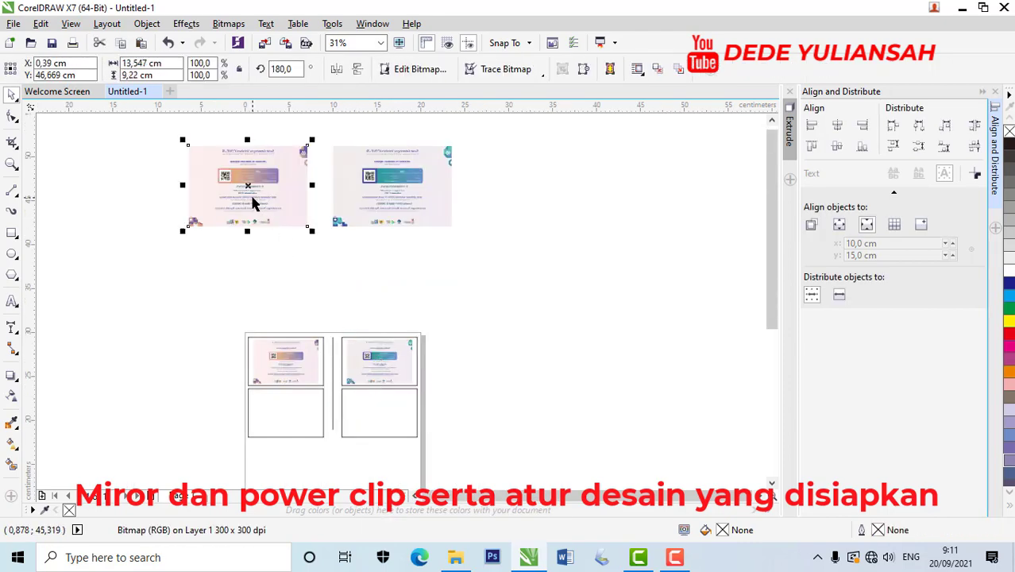
{"action": "right_click", "coordinate": [252, 200]}
{"action": "left_click", "coordinate": [274, 130]}
{"action": "left_click", "coordinate": [282, 401]}
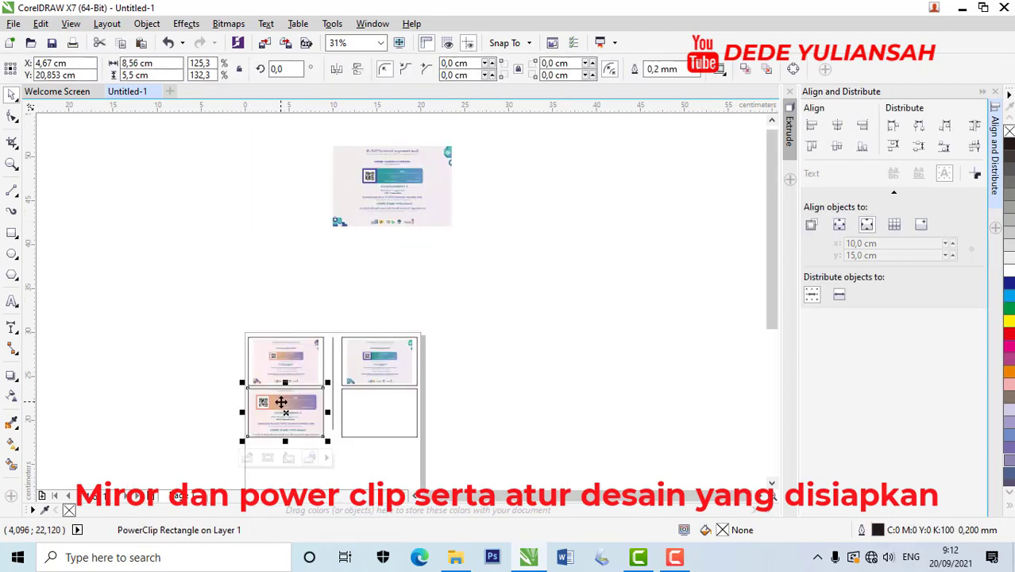
{"action": "left_click", "coordinate": [374, 191]}
{"action": "right_click", "coordinate": [385, 177]}
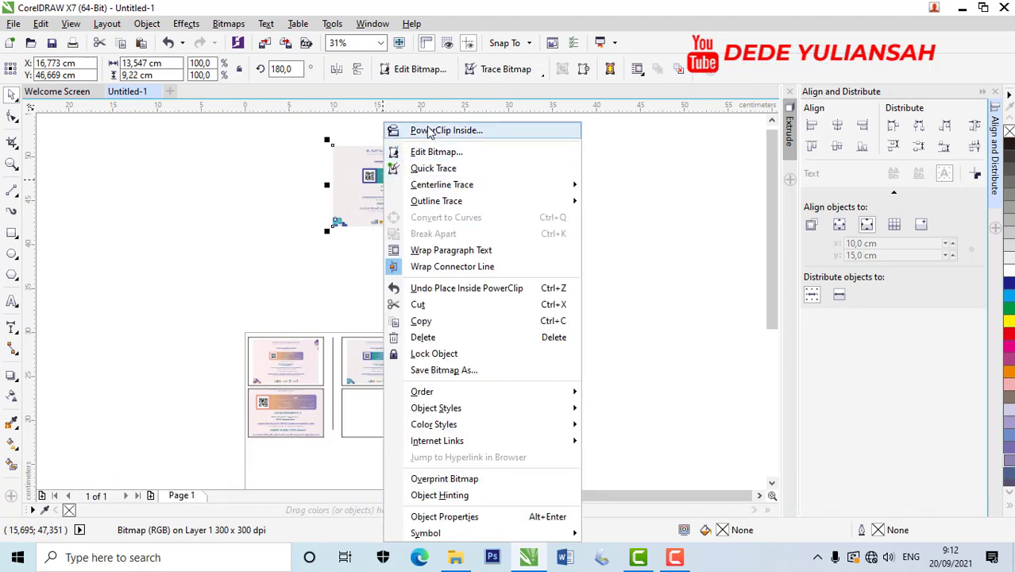
{"action": "left_click", "coordinate": [405, 129]}
{"action": "left_click", "coordinate": [377, 409]}
Edit the first-row orange PowerClip and stretch its certificate to fill the 8,56 × 5,5 cm frame
{"action": "left_click", "coordinate": [280, 359]}
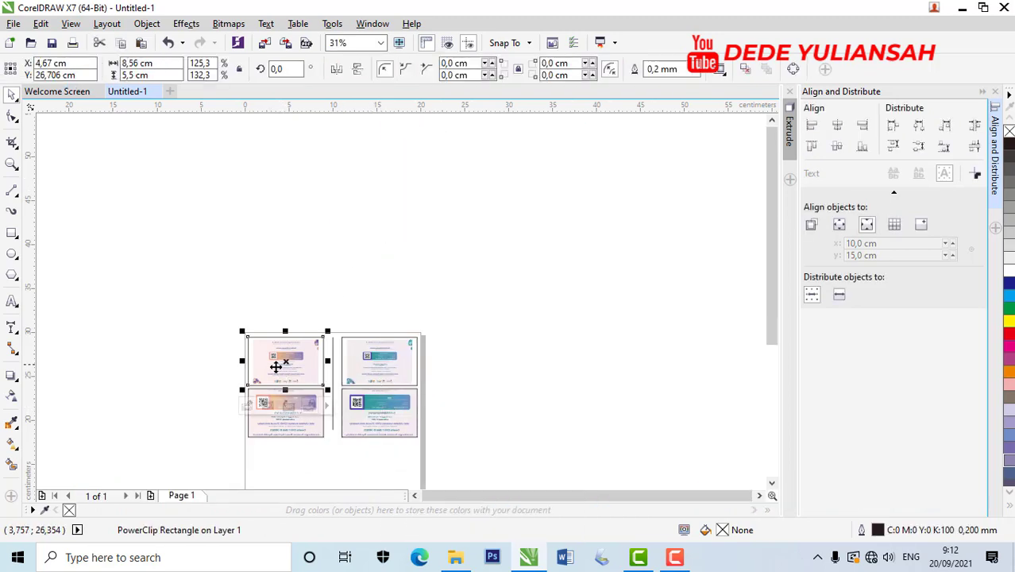
{"action": "left_click", "coordinate": [247, 407]}
{"action": "scroll", "coordinate": [249, 378], "scroll_direction": "up", "scroll_amount": 5}
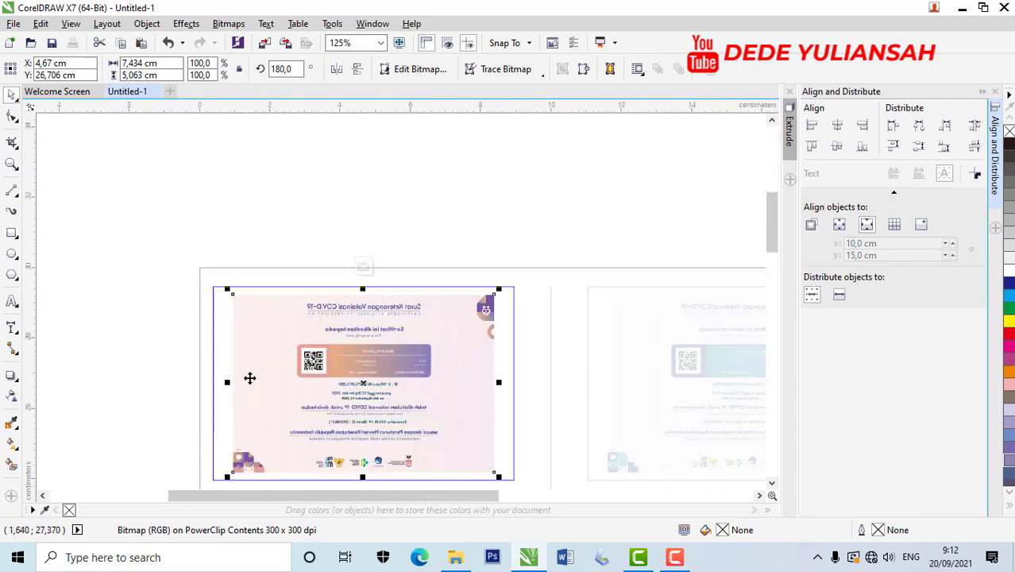
{"action": "scroll", "coordinate": [226, 382], "scroll_direction": "up", "scroll_amount": 2}
{"action": "left_click_drag", "start_coordinate": [236, 385], "coordinate": [196, 383]}
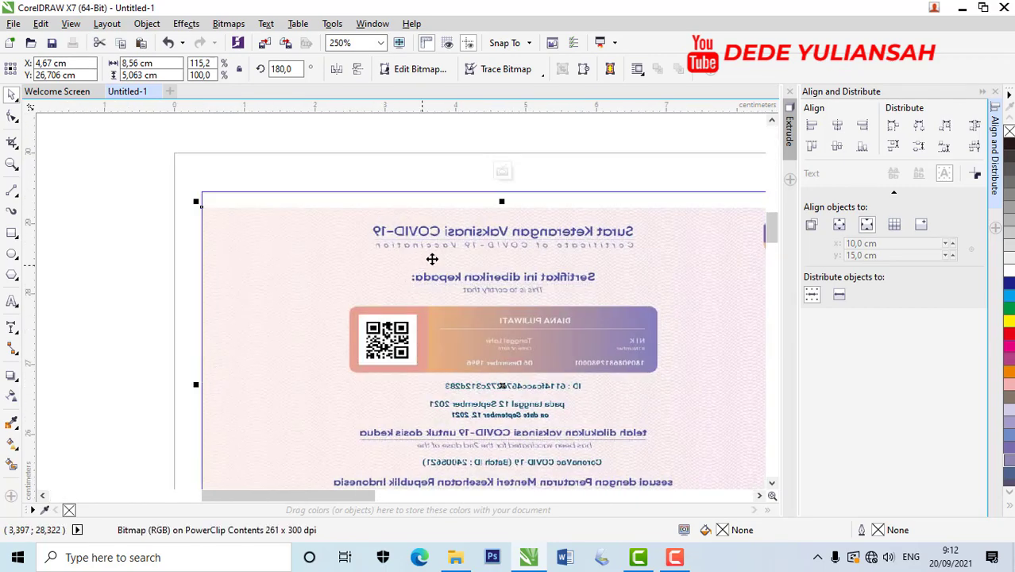
{"action": "left_click_drag", "start_coordinate": [501, 205], "coordinate": [500, 188]}
{"action": "scroll", "coordinate": [461, 280], "scroll_direction": "down", "scroll_amount": 5}
{"action": "left_click", "coordinate": [422, 333]}
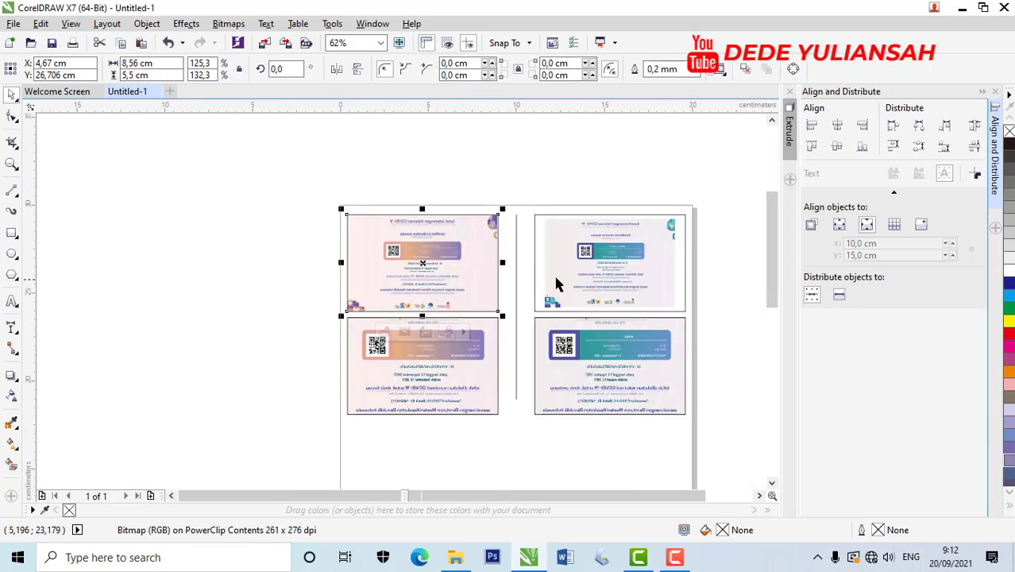
Edit the first-row teal PowerClip and stretch its certificate to 8,56 × 5,5 cm so it fills the frame
{"action": "left_click", "coordinate": [600, 288]}
{"action": "left_click", "coordinate": [570, 334]}
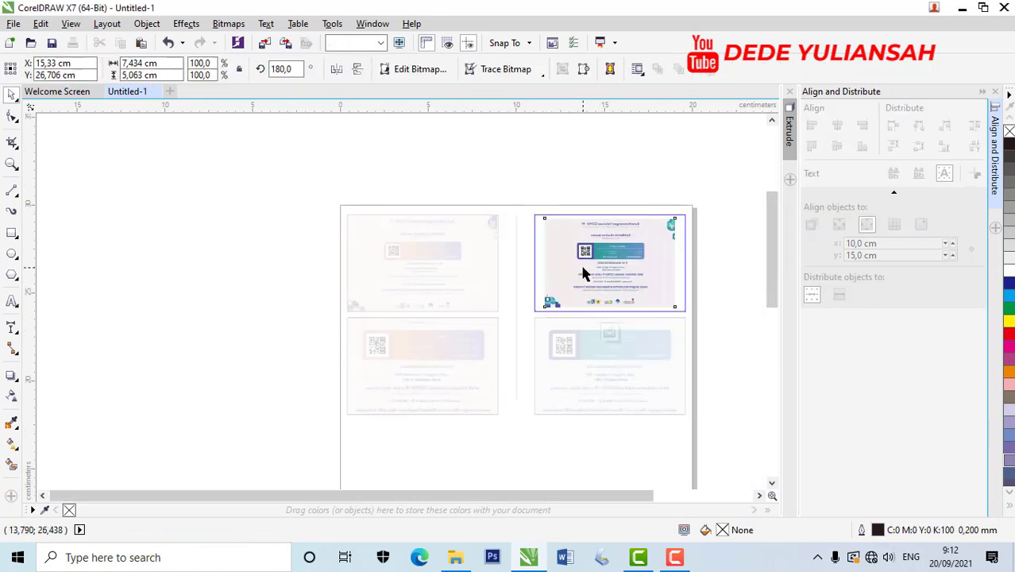
{"action": "left_click_drag", "start_coordinate": [535, 261], "coordinate": [526, 263]}
{"action": "left_click_drag", "start_coordinate": [609, 212], "coordinate": [609, 208]}
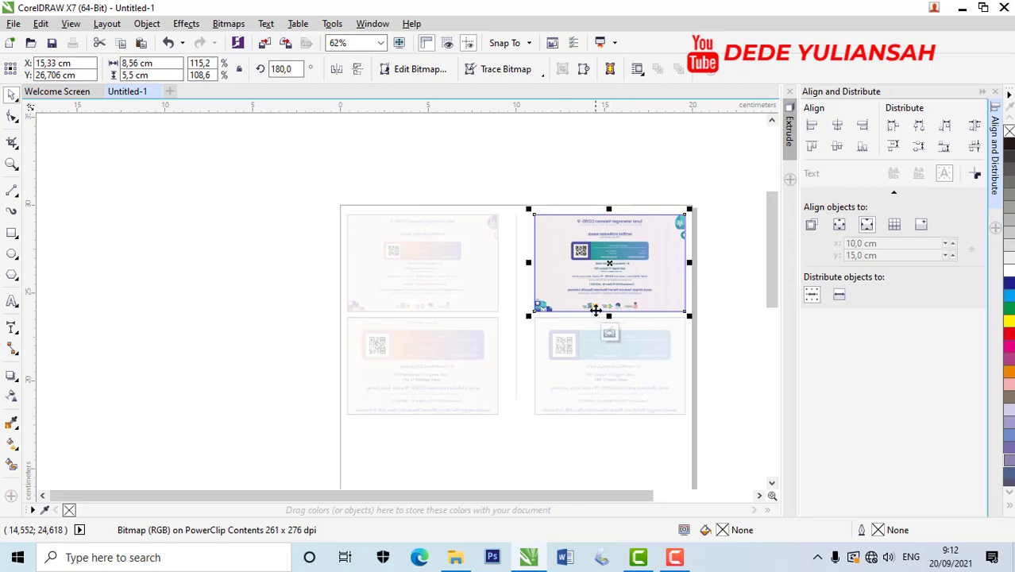
{"action": "left_click", "coordinate": [609, 334]}
Edit the second-row orange PowerClip and shrink its certificate to 8,56 × 5,5 cm so it fits the frame
{"action": "left_click", "coordinate": [439, 362]}
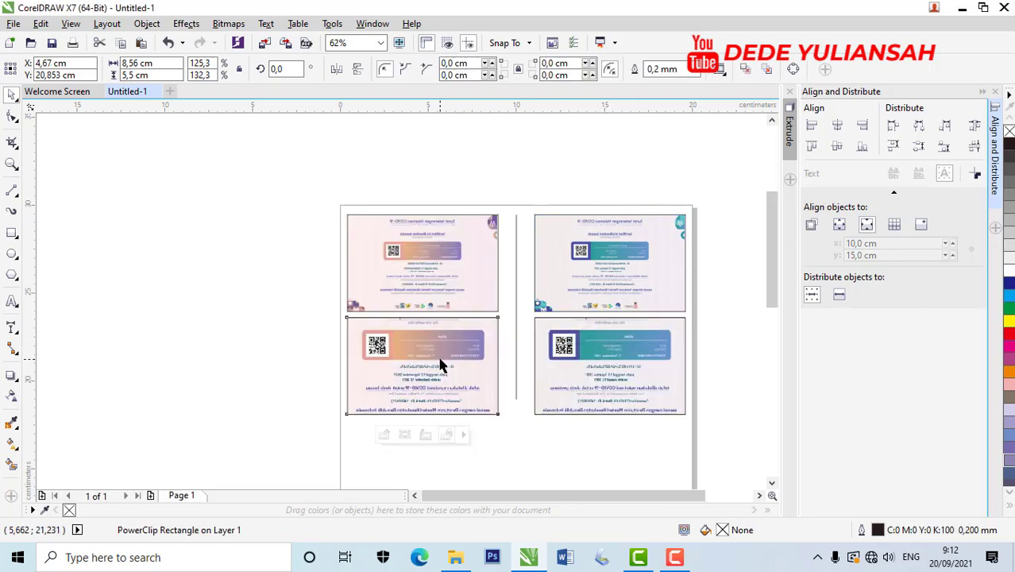
{"action": "left_click", "coordinate": [384, 437]}
{"action": "left_click", "coordinate": [391, 369]}
{"action": "left_click_drag", "start_coordinate": [303, 367], "coordinate": [341, 367]}
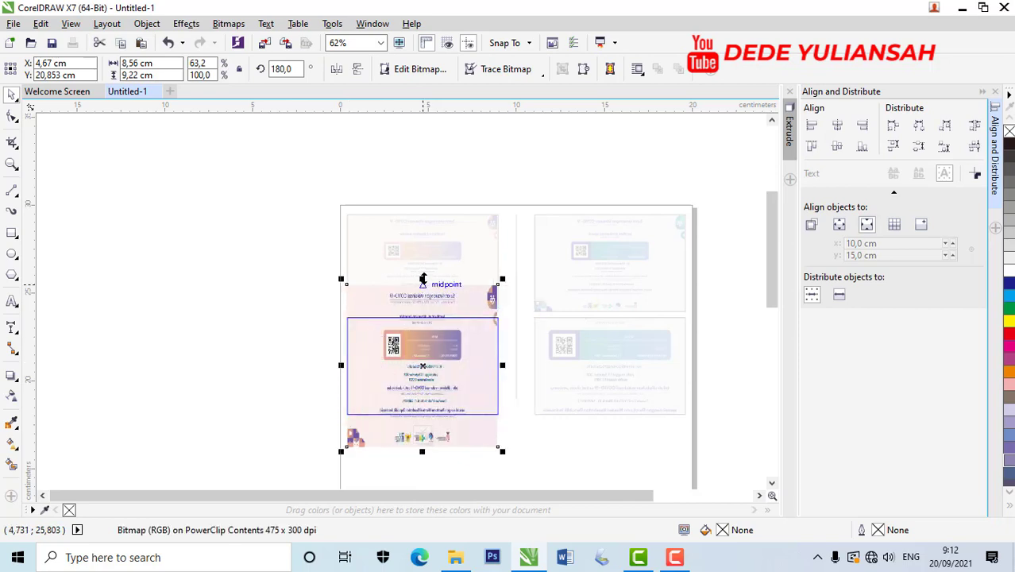
{"action": "left_click_drag", "start_coordinate": [423, 279], "coordinate": [422, 311]}
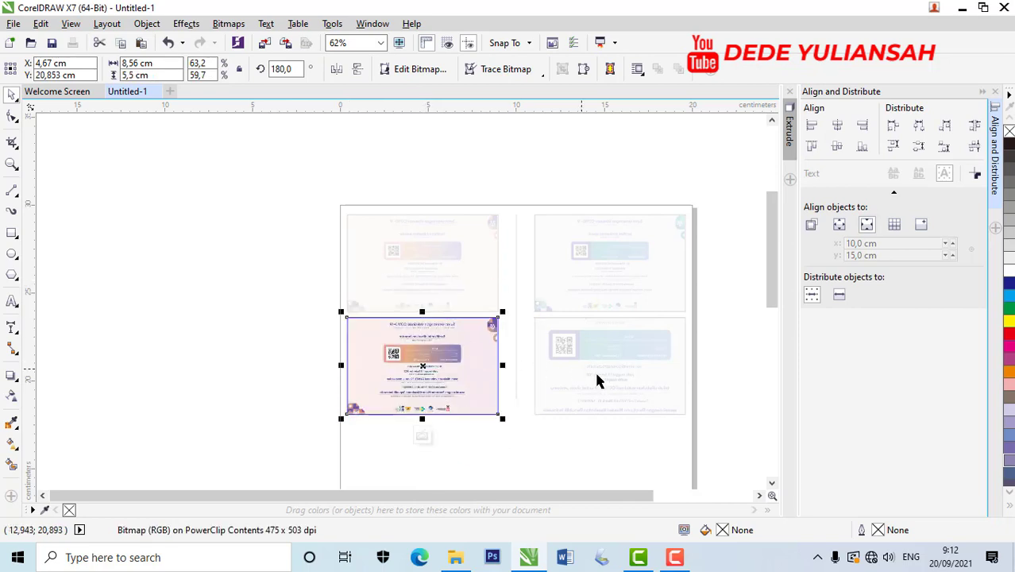
{"action": "left_click", "coordinate": [421, 434]}
Edit the second-row teal PowerClip and shrink its certificate to 8,56 × 5,5 cm so it fits the frame
{"action": "left_click", "coordinate": [584, 380]}
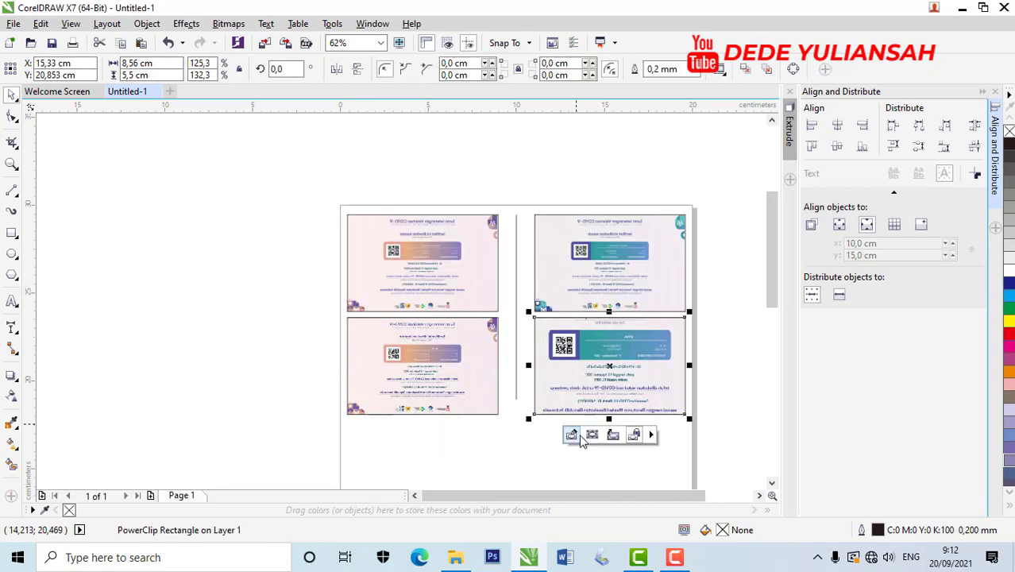
{"action": "left_click", "coordinate": [572, 435]}
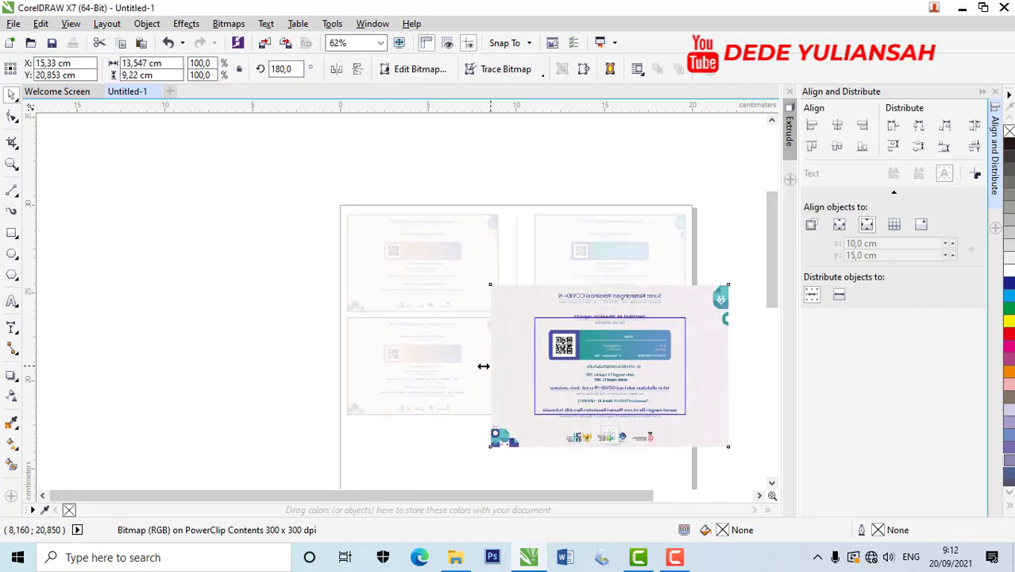
{"action": "left_click_drag", "start_coordinate": [482, 366], "coordinate": [529, 366]}
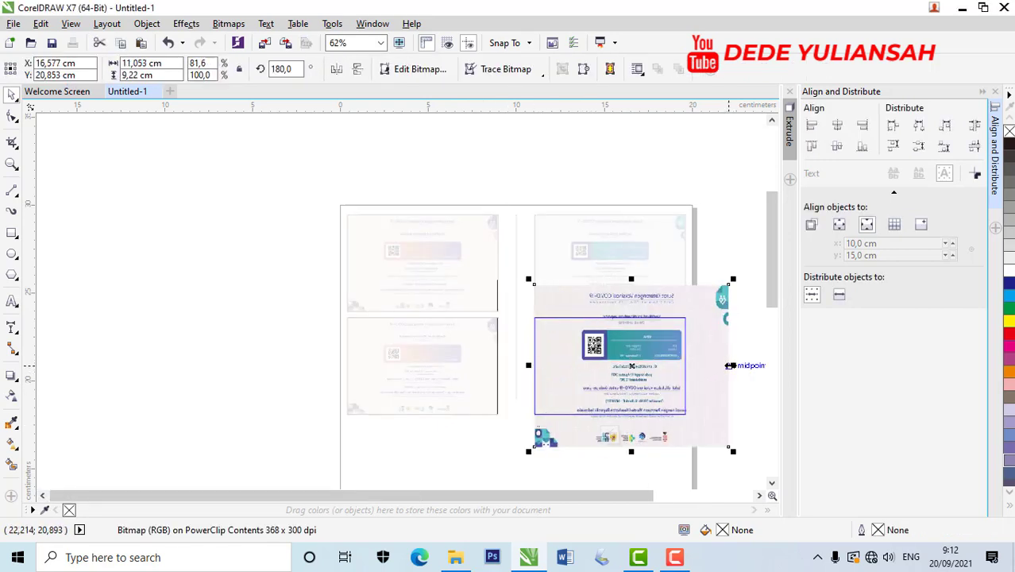
{"action": "left_click_drag", "start_coordinate": [729, 365], "coordinate": [688, 365]}
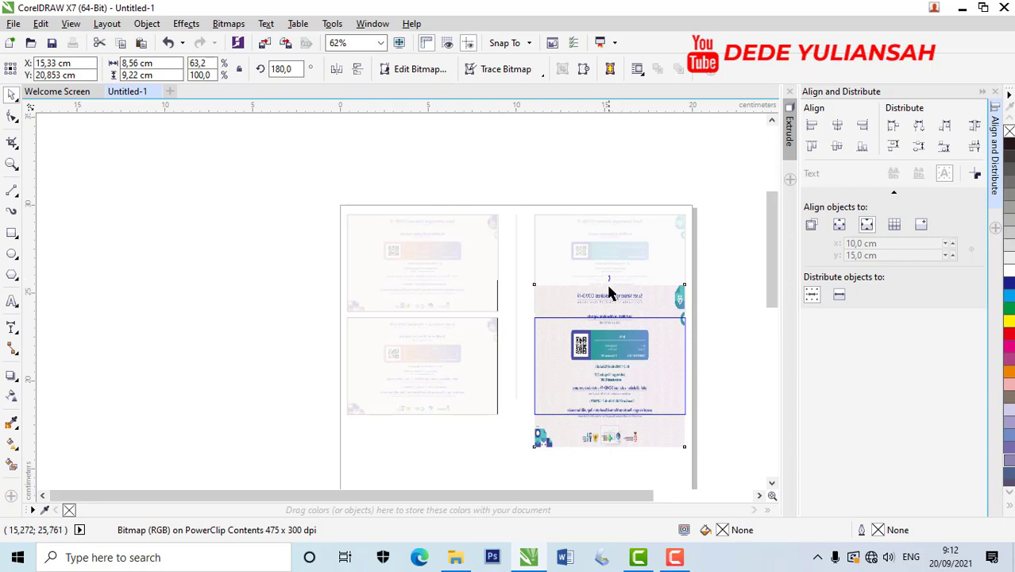
{"action": "left_click_drag", "start_coordinate": [609, 285], "coordinate": [609, 312]}
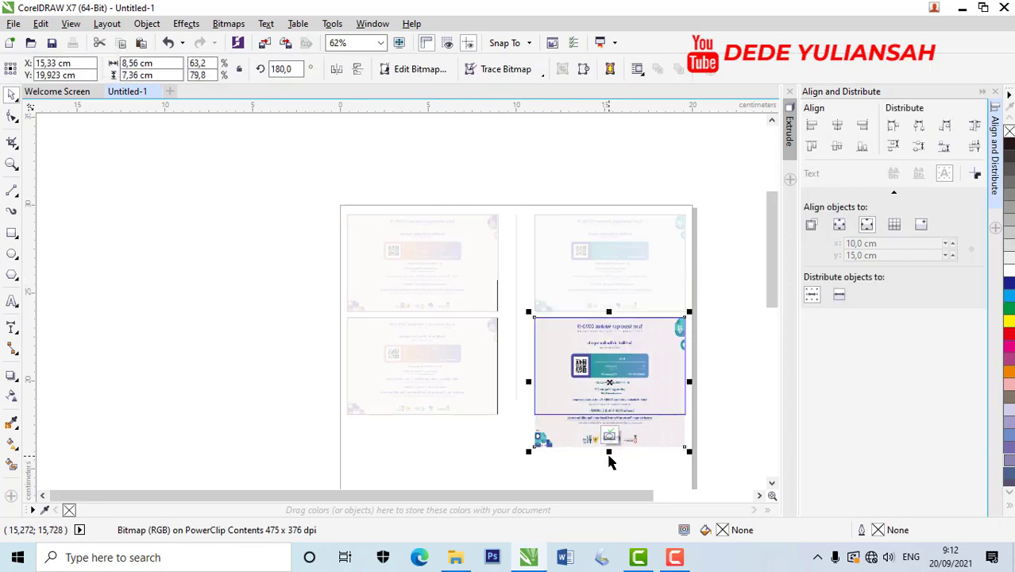
{"action": "left_click_drag", "start_coordinate": [609, 452], "coordinate": [609, 418]}
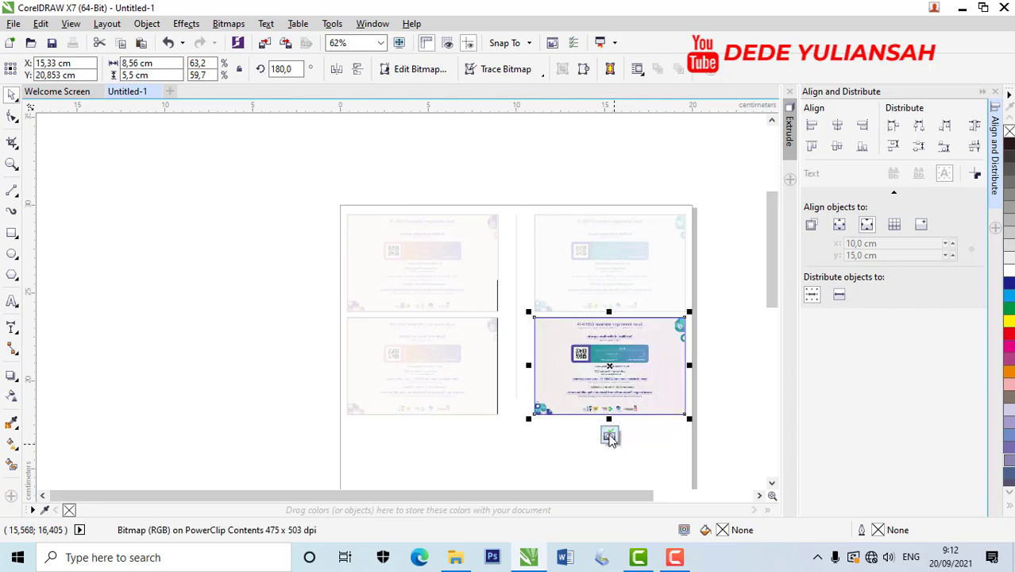
{"action": "left_click", "coordinate": [609, 436]}
{"action": "left_click", "coordinate": [270, 279]}
Remove the outlines from all four certificate rectangles together, leaving the centre fold line as it is
{"action": "left_click", "coordinate": [608, 252]}
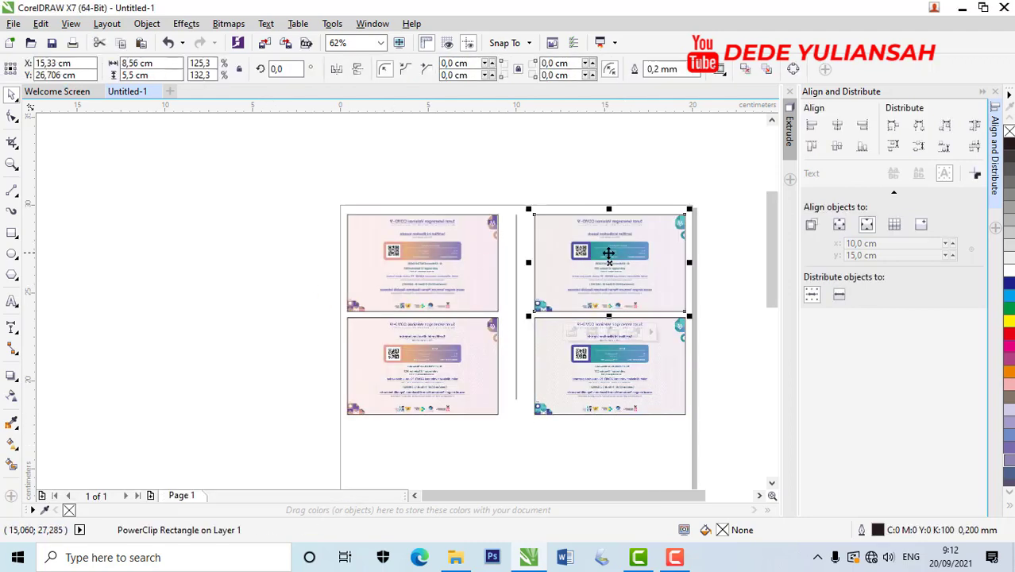
{"action": "left_click", "coordinate": [606, 361], "text": "shift"}
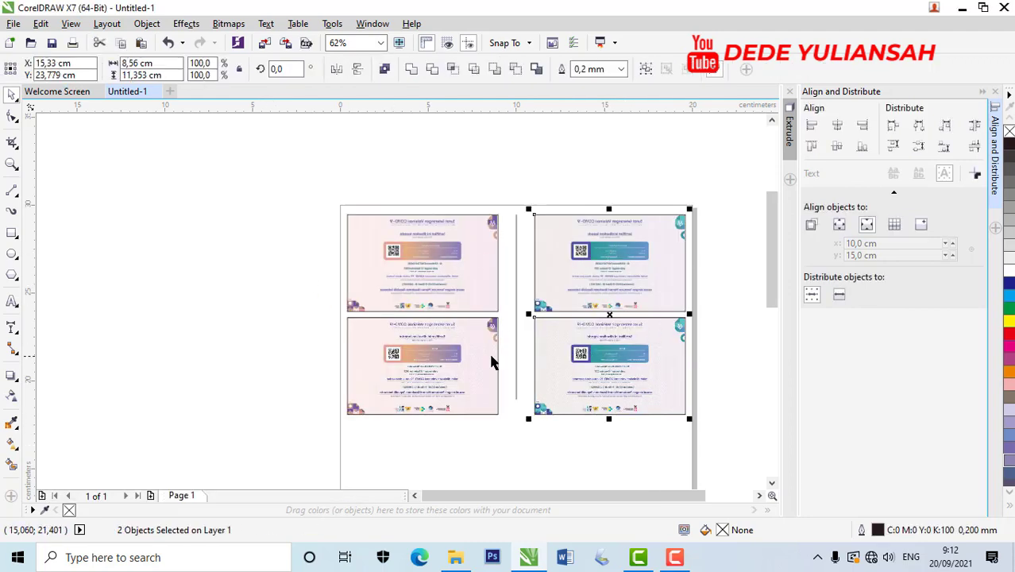
{"action": "left_click", "coordinate": [455, 361], "text": "shift"}
{"action": "left_click", "coordinate": [453, 272], "text": "shift"}
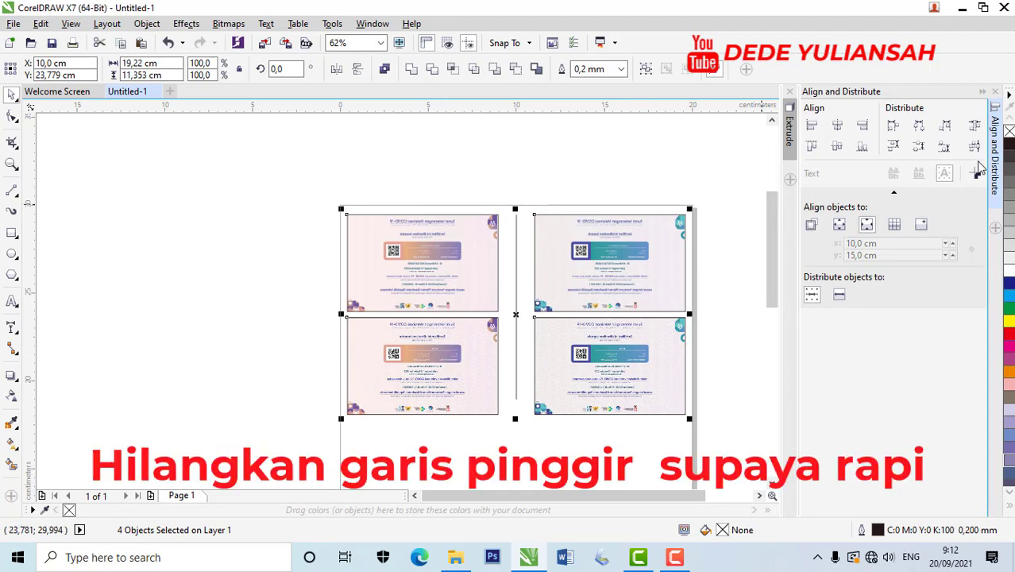
{"action": "right_click", "coordinate": [1008, 131]}
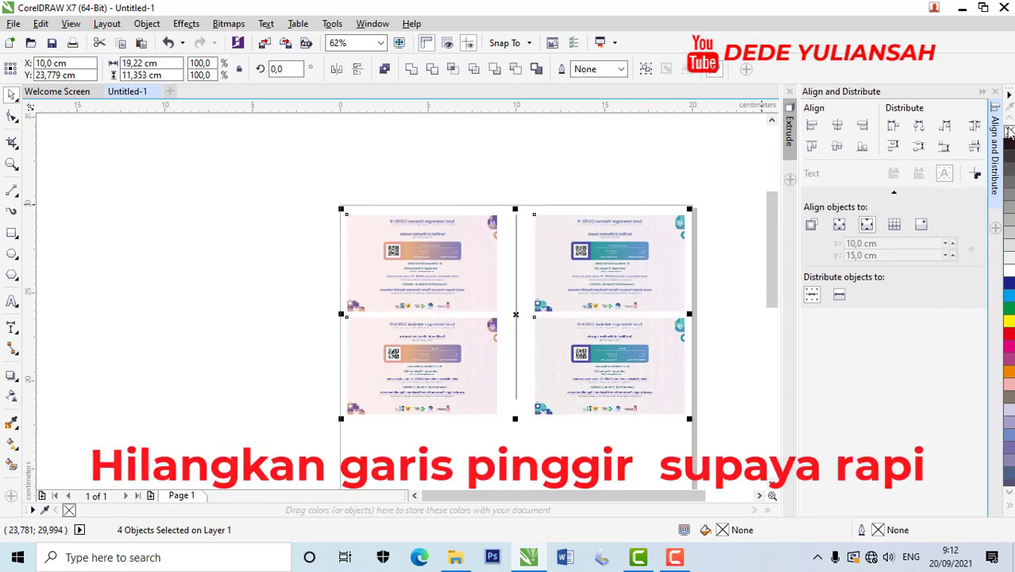
{"action": "left_click", "coordinate": [226, 153]}
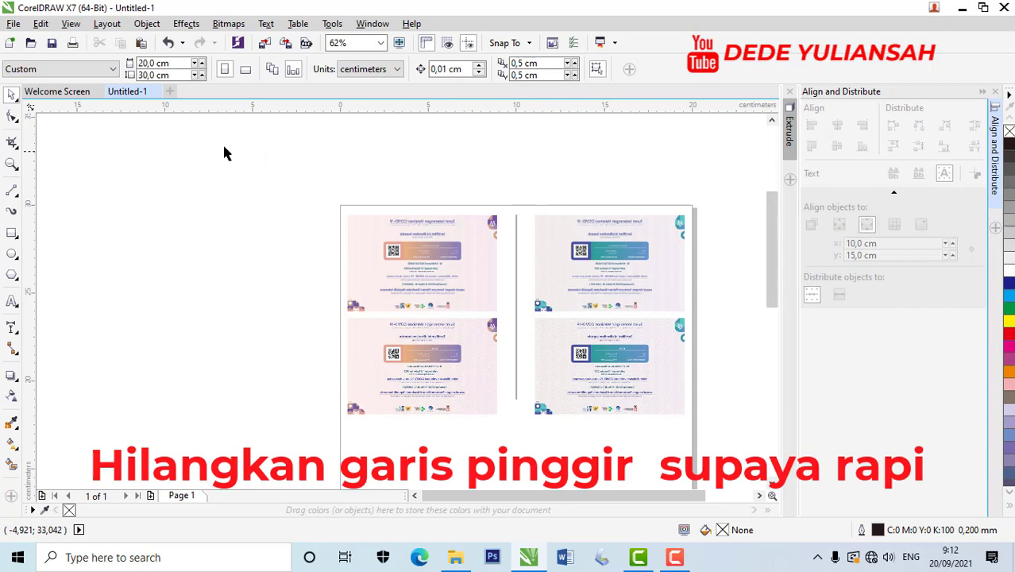
Open the print preview and, in the EPSON L3110 Series printer preferences, set the document size to id card
{"action": "left_click", "coordinate": [14, 24]}
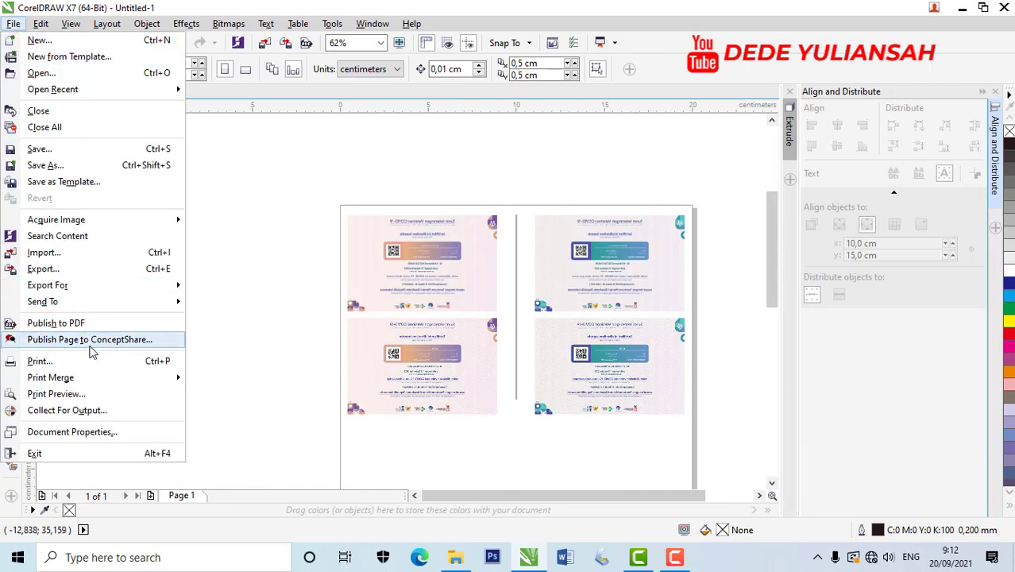
{"action": "left_click", "coordinate": [93, 400]}
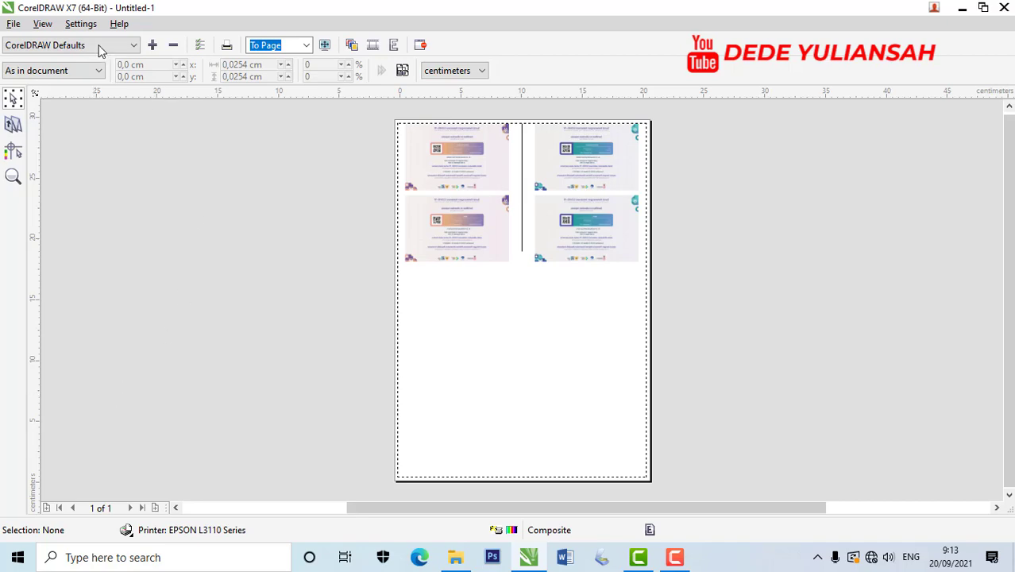
{"action": "left_click", "coordinate": [80, 24]}
{"action": "left_click", "coordinate": [99, 38]}
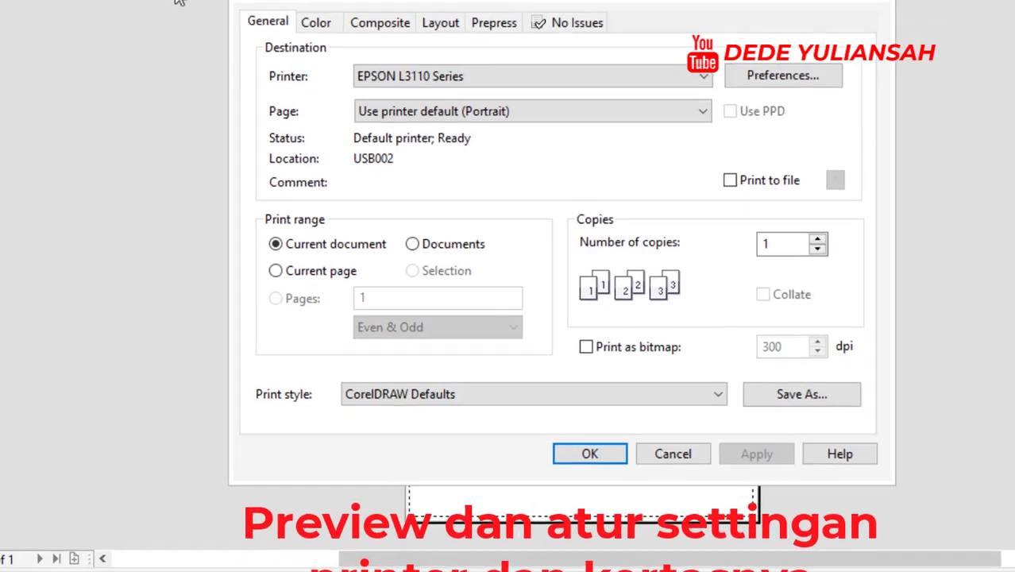
{"action": "left_click", "coordinate": [535, 81]}
{"action": "left_click", "coordinate": [536, 80]}
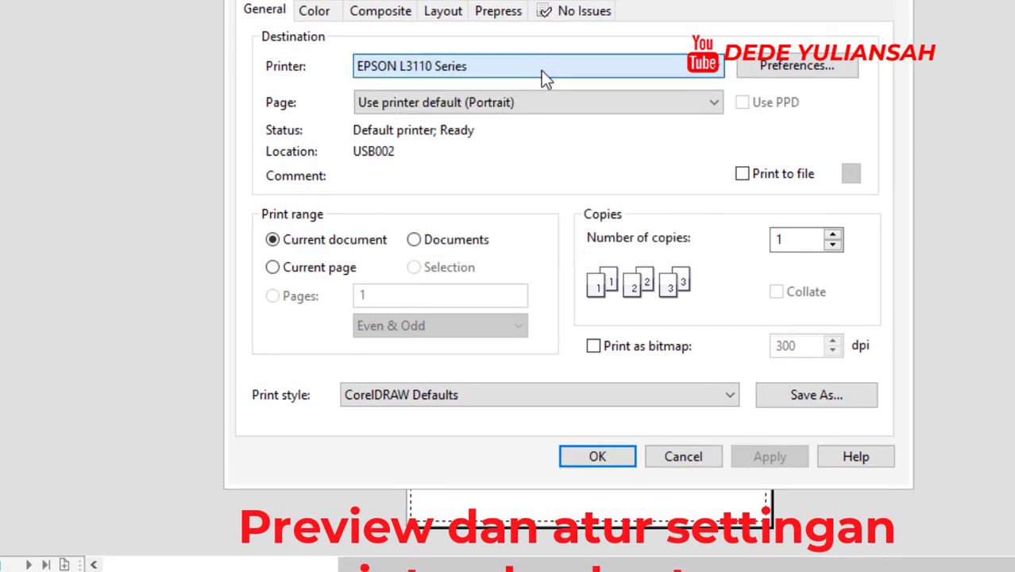
{"action": "left_click", "coordinate": [791, 71]}
{"action": "left_click", "coordinate": [691, 130]}
{"action": "left_click", "coordinate": [691, 132]}
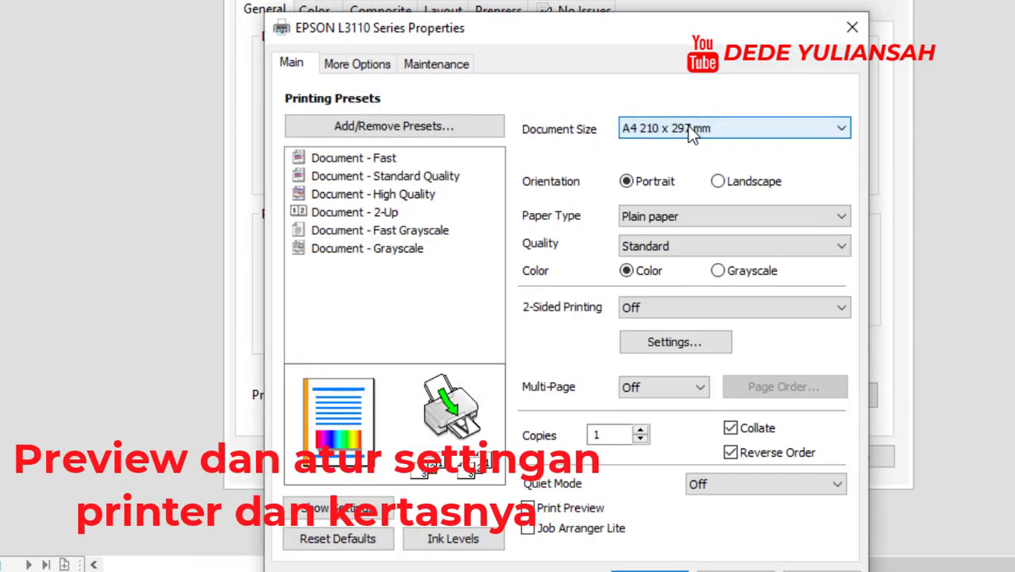
{"action": "left_click", "coordinate": [690, 130]}
{"action": "left_click", "coordinate": [656, 537]}
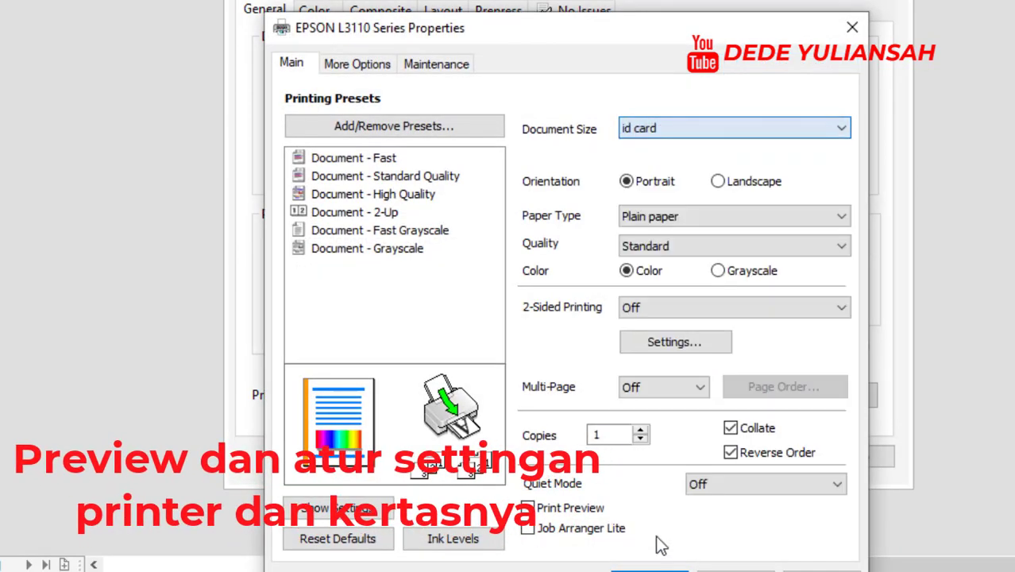
Set the paper type to Epson Premium Glossy and the quality to High, and apply the print settings
{"action": "left_click", "coordinate": [702, 216]}
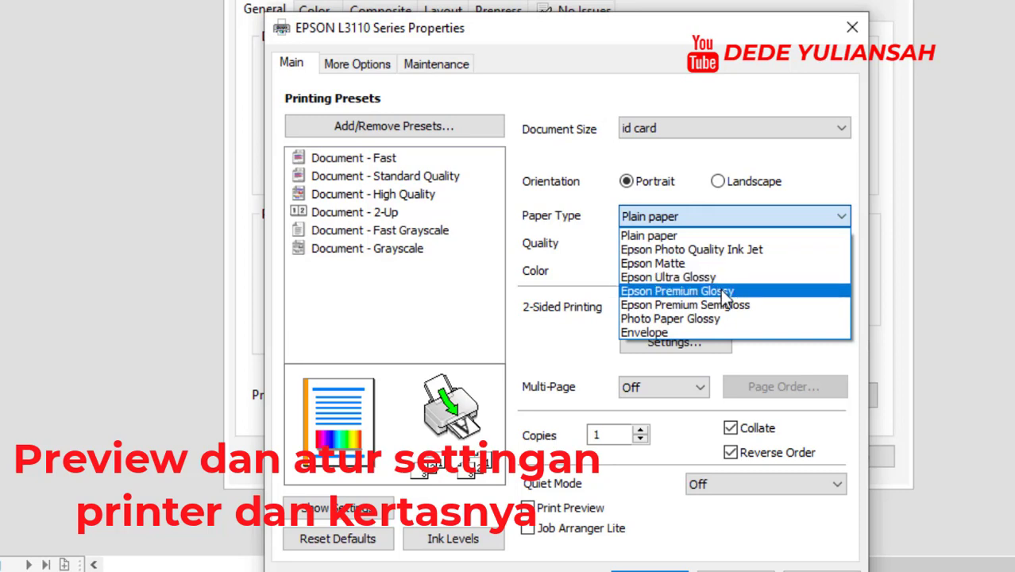
{"action": "left_click", "coordinate": [724, 293]}
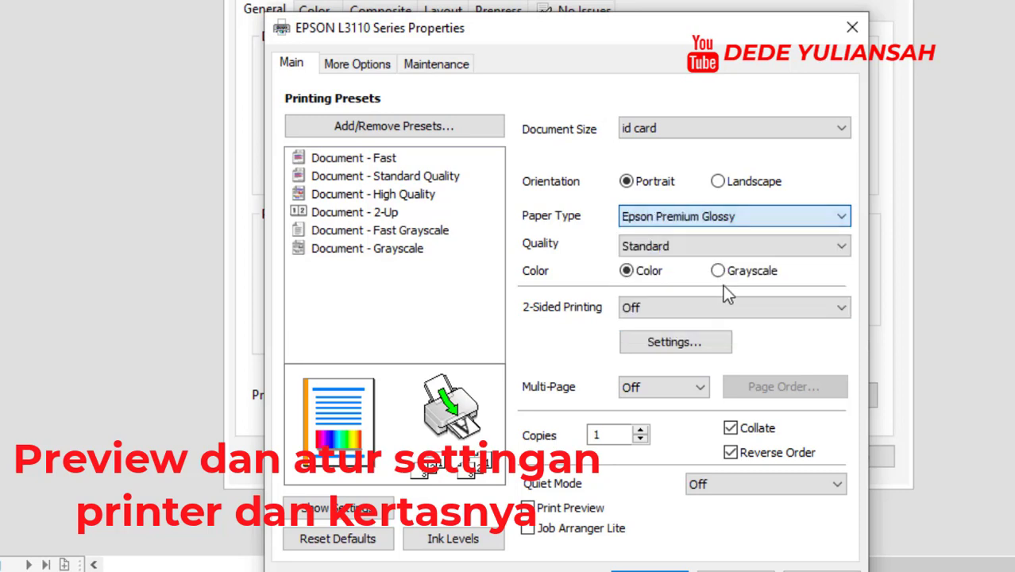
{"action": "left_click", "coordinate": [706, 245]}
{"action": "left_click", "coordinate": [700, 297]}
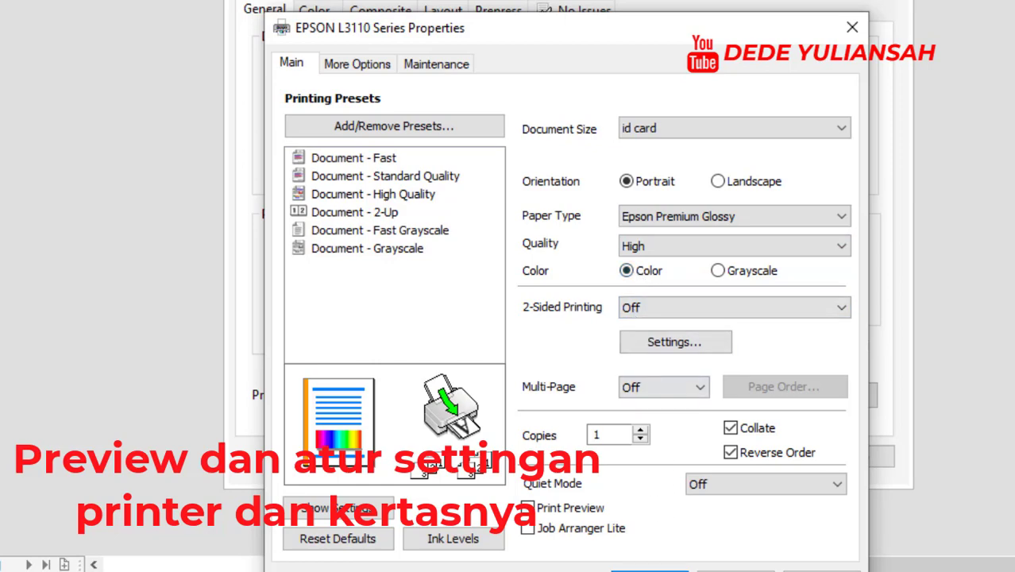
{"action": "left_click", "coordinate": [651, 571]}
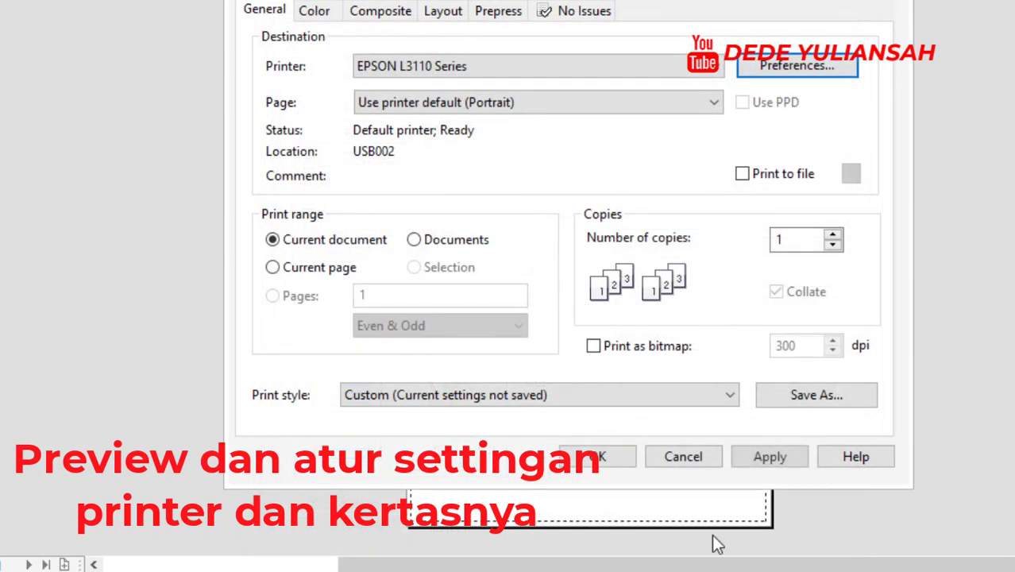
{"action": "left_click", "coordinate": [612, 458]}
Examine the placement of the four certificates within the printable margins in the print preview
{"action": "scroll", "coordinate": [500, 35], "scroll_direction": "up", "scroll_amount": 2}
{"action": "scroll", "coordinate": [484, 36], "scroll_direction": "up", "scroll_amount": 1}
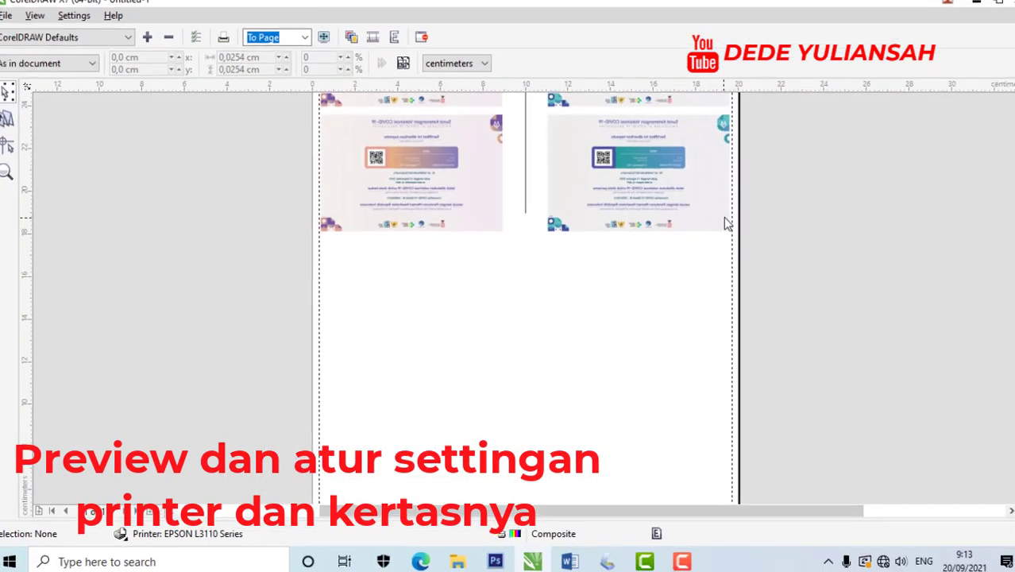
{"action": "scroll", "coordinate": [881, 142], "scroll_direction": "up", "scroll_amount": 3}
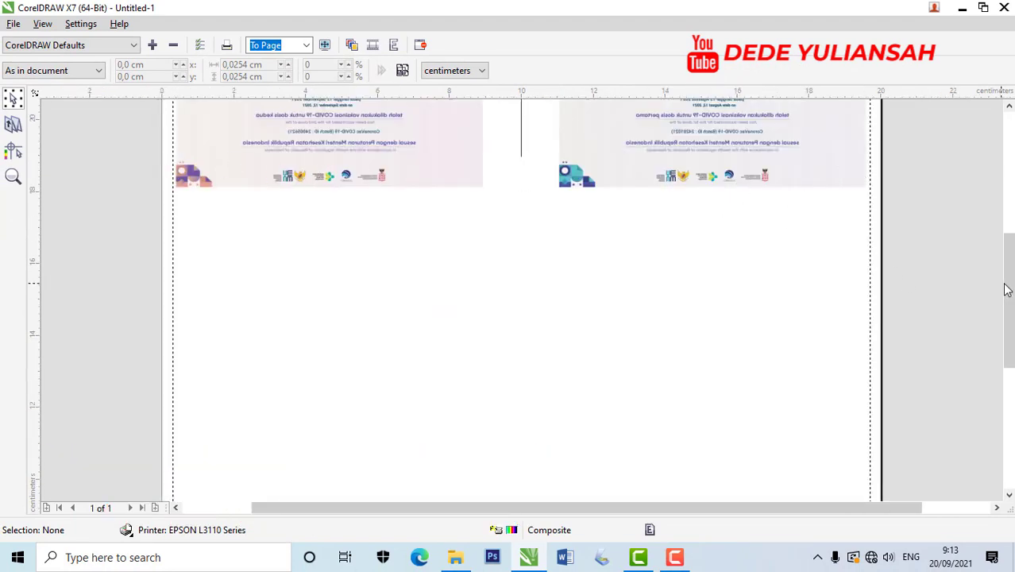
{"action": "left_click_drag", "start_coordinate": [1007, 290], "coordinate": [967, 148]}
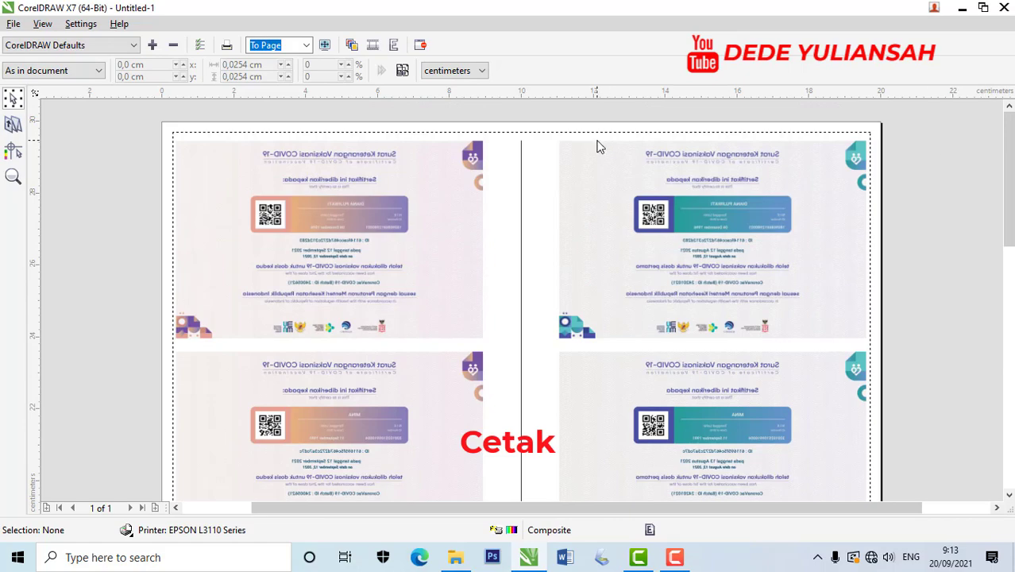